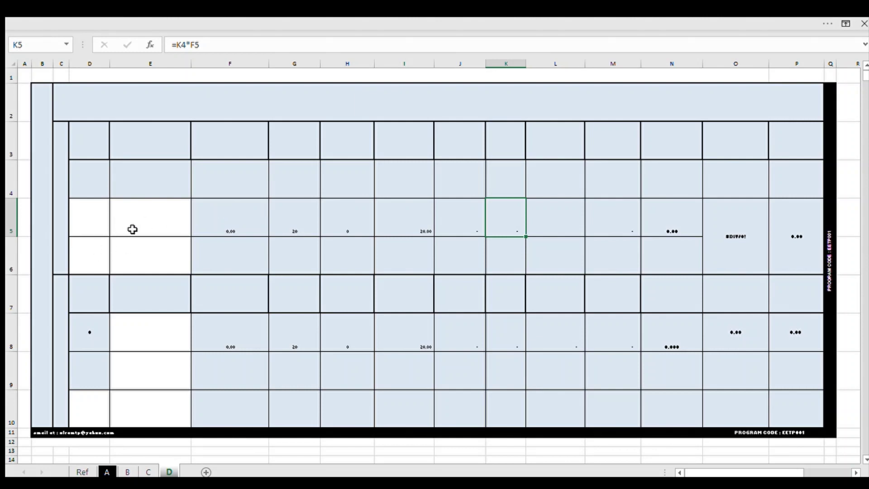
Enter the title ENGINEER EXCEL TRADING PROGRAM in banner cell C2.
left_click(98, 221)
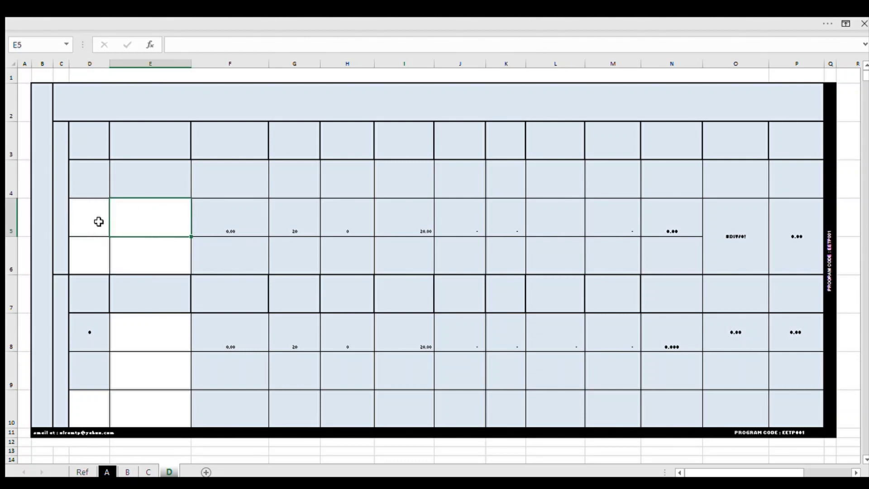
key("Right")
key("Down")
key("Down")
key("Down")
key("Up")
key("Down")
key("Down")
key("Left")
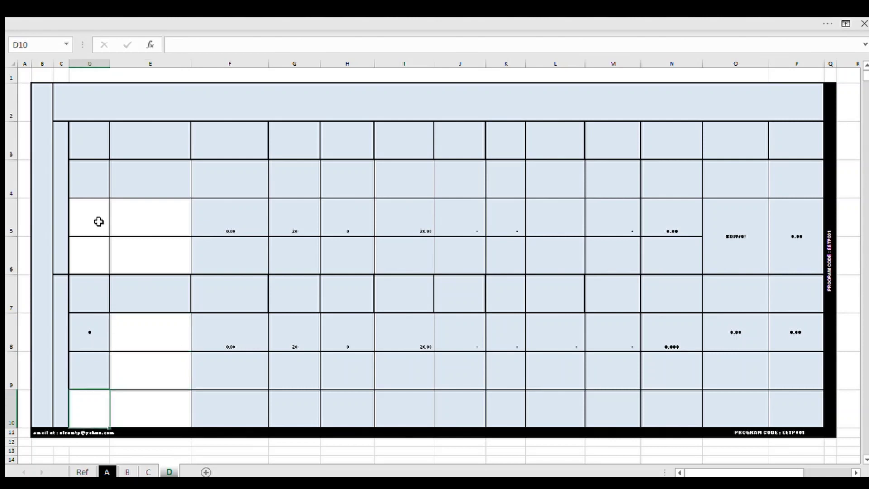
key("Right")
key("Up")
key("Up")
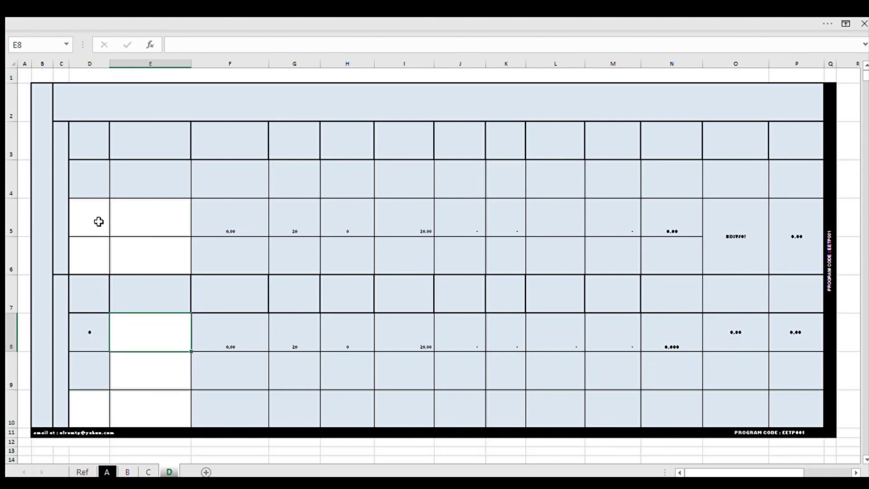
left_click(383, 103)
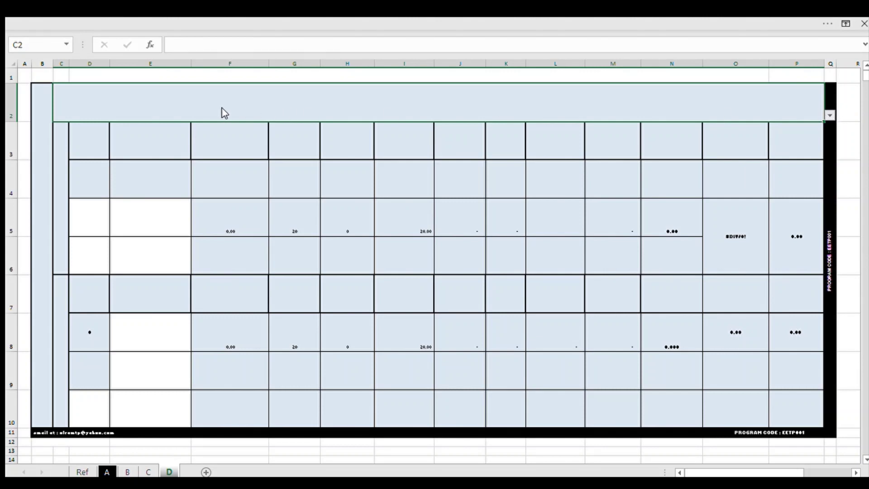
key("ctrl+z")
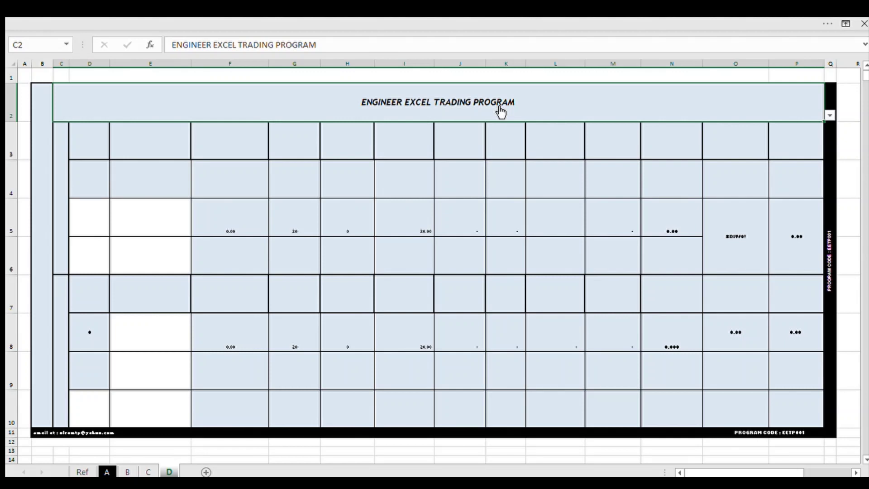
Enter abcd in B2 so the side label reads STOCK CODE : abcd.
left_click(44, 220)
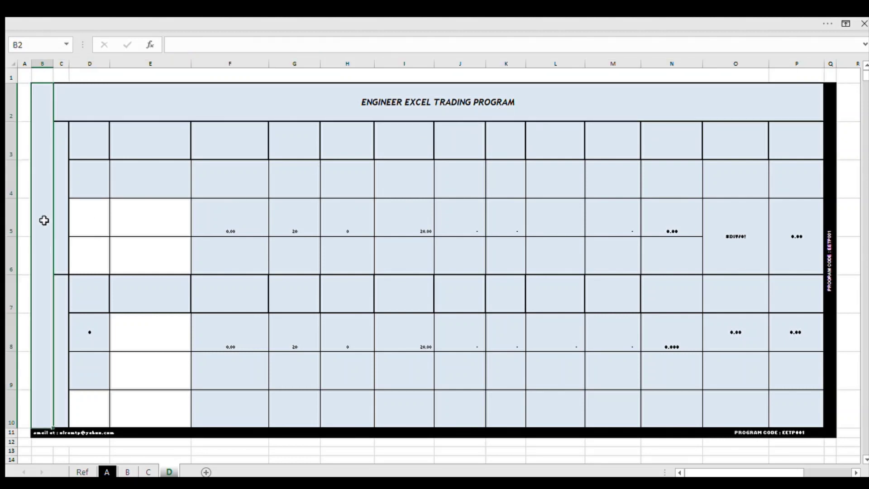
type("abcd")
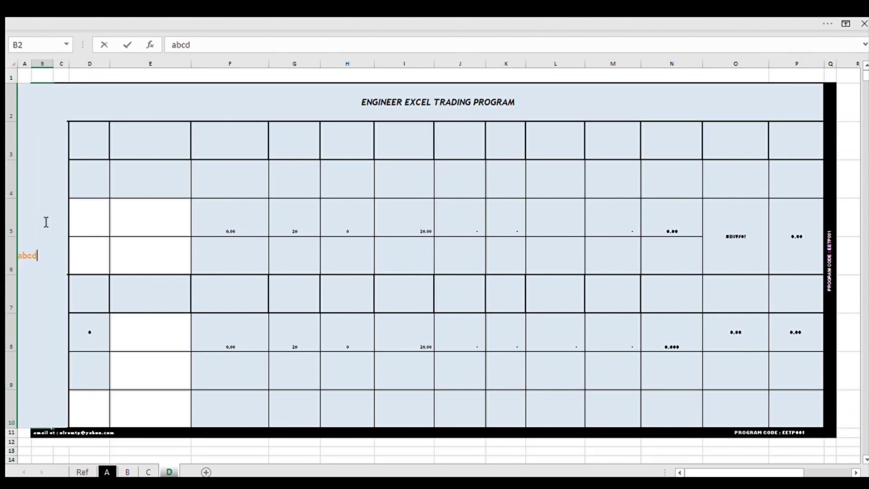
key("Return")
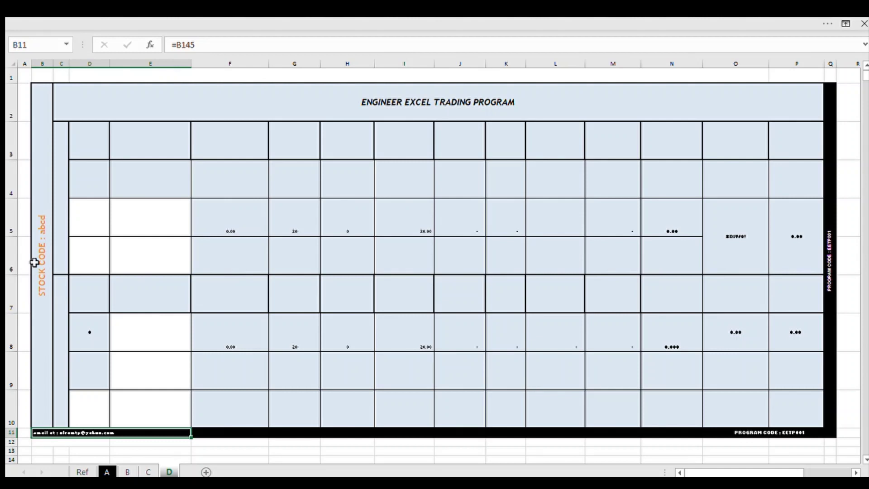
left_click(62, 230)
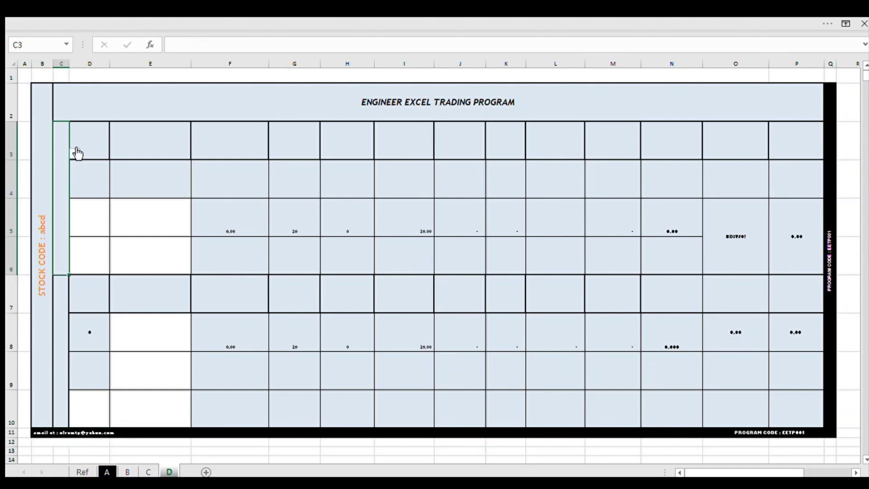
Pick BUY as C3's label for the upper block and SELL as C7's label for the lower block.
left_click(75, 153)
left_click(60, 161)
left_click(73, 306)
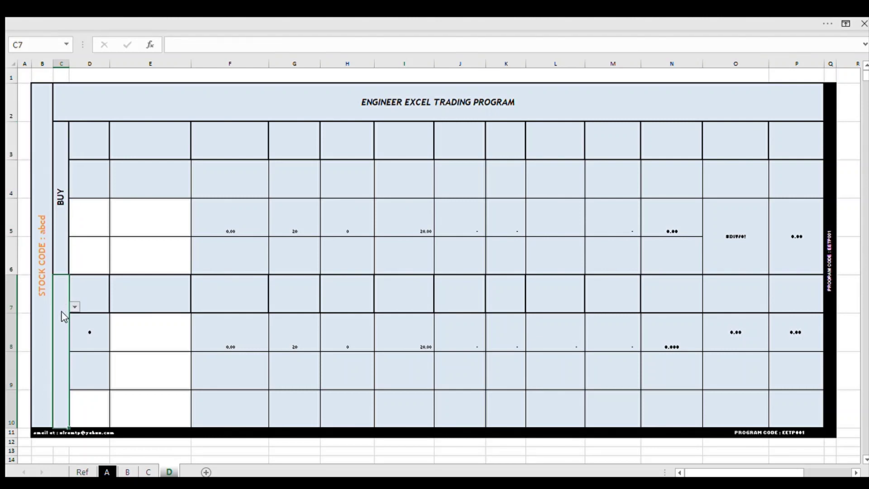
left_click(75, 306)
left_click(64, 323)
left_click(89, 144)
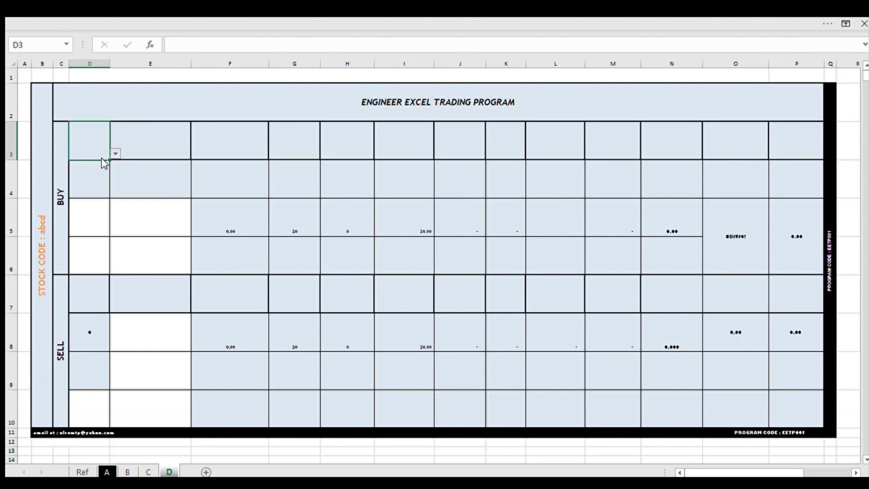
Enter headings SHARES, MARKET PRICE and GROSS AMOUNT in D3 to F3.
type("SHARES")
left_click(165, 151)
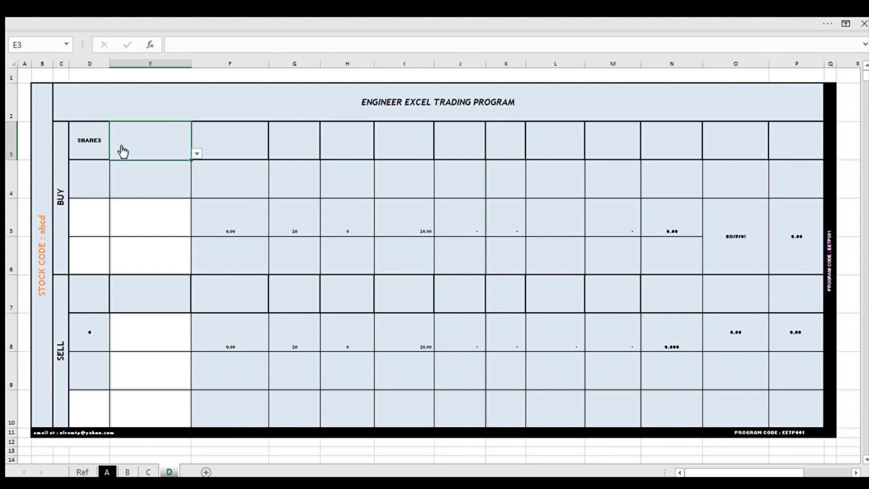
left_click(89, 145)
left_click(156, 144)
type("MARKET PRICE")
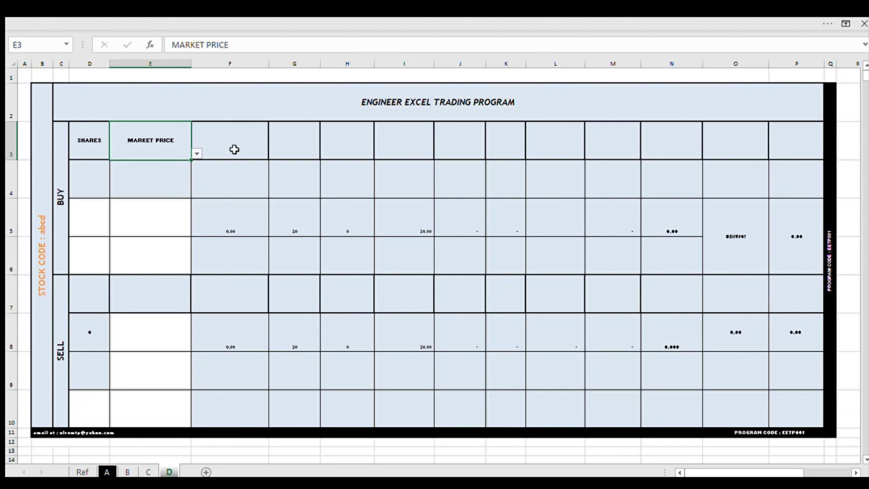
left_click(233, 148)
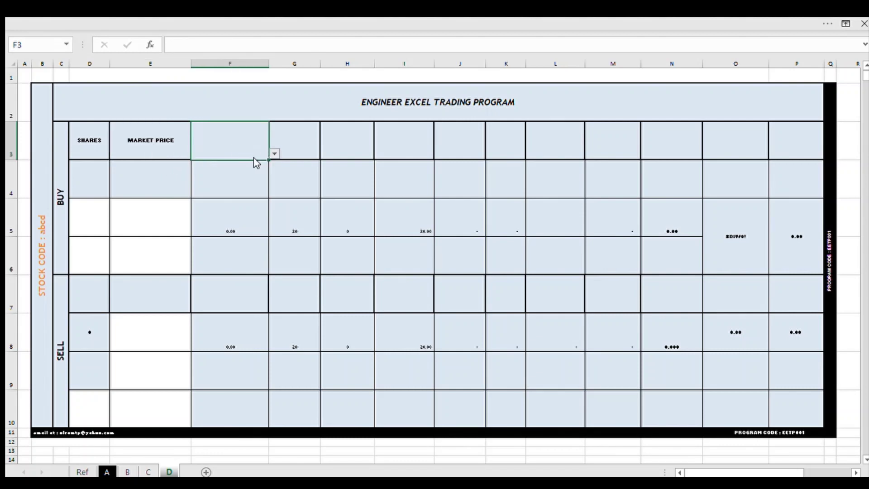
type("GROSS AMOUNT")
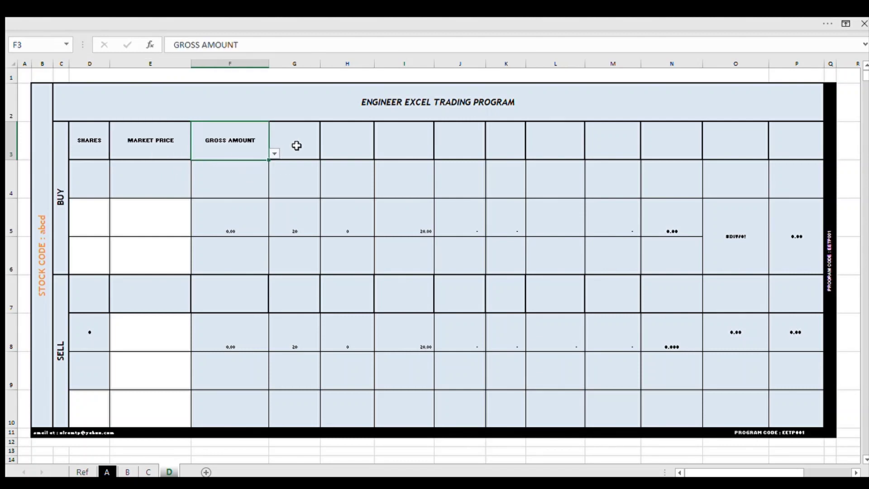
left_click(296, 145)
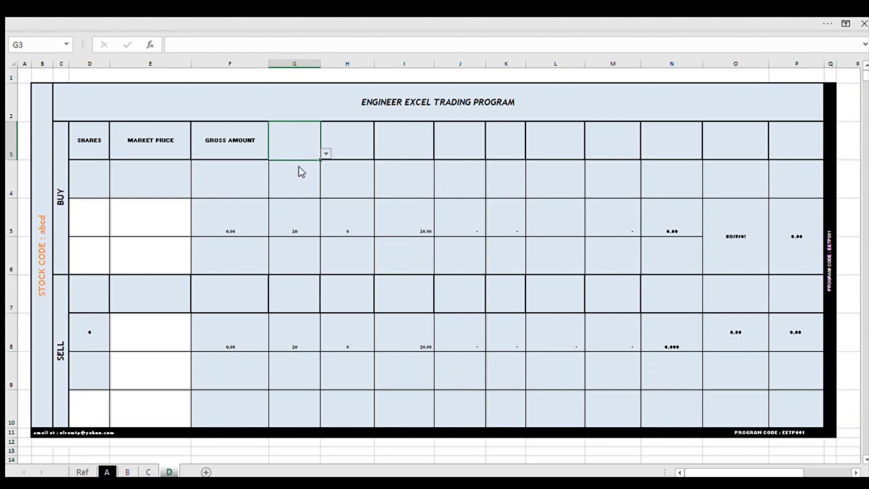
Add headings Commision, Vat Com., COMM+VAT and SCCP Charge in G3 to J3.
type("Commision")
left_click(340, 143)
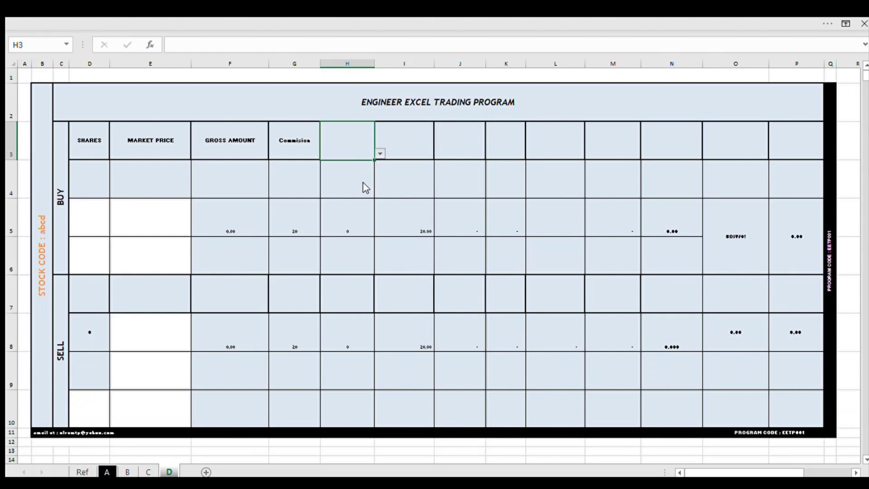
type("Vat Com.")
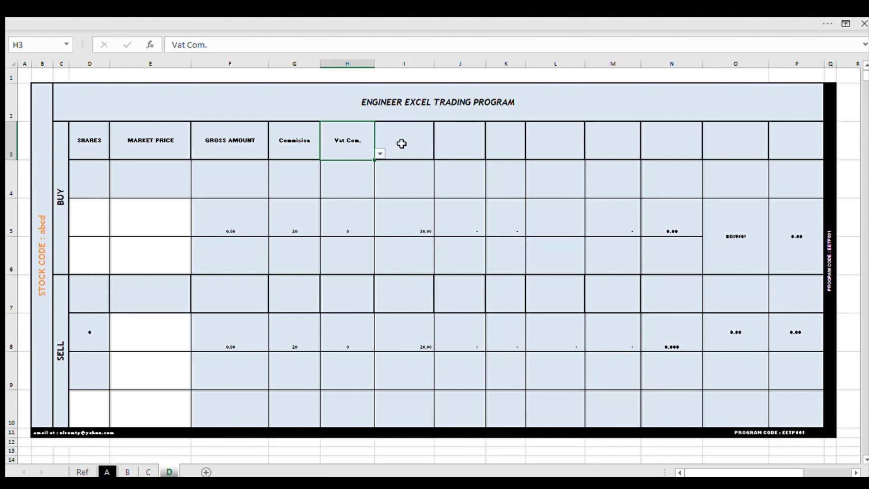
left_click(402, 141)
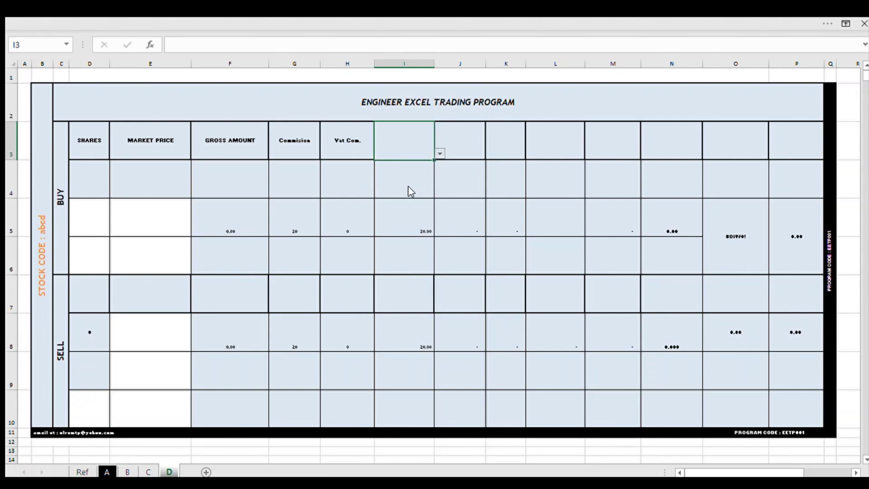
type("COMM+VAT")
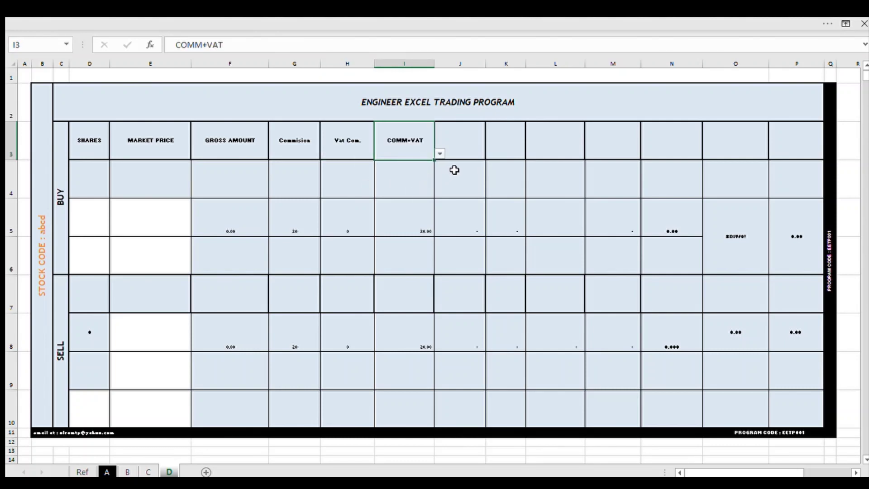
left_click(467, 148)
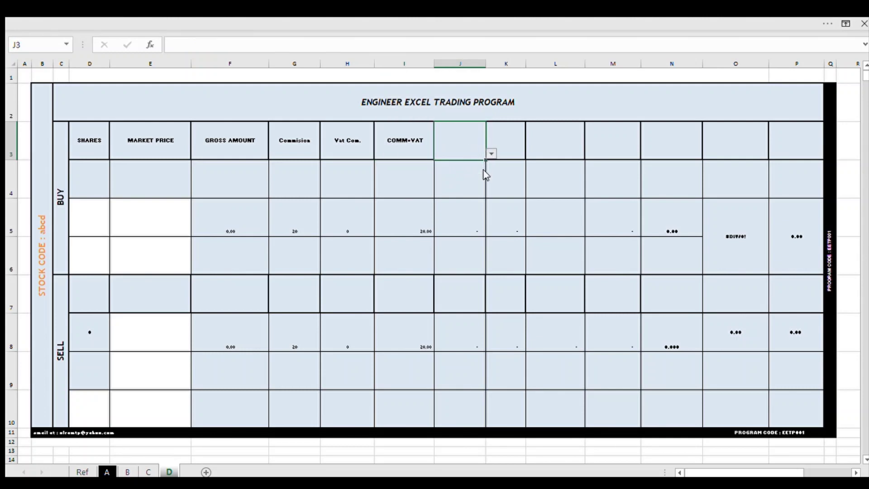
type("SCCP Charge")
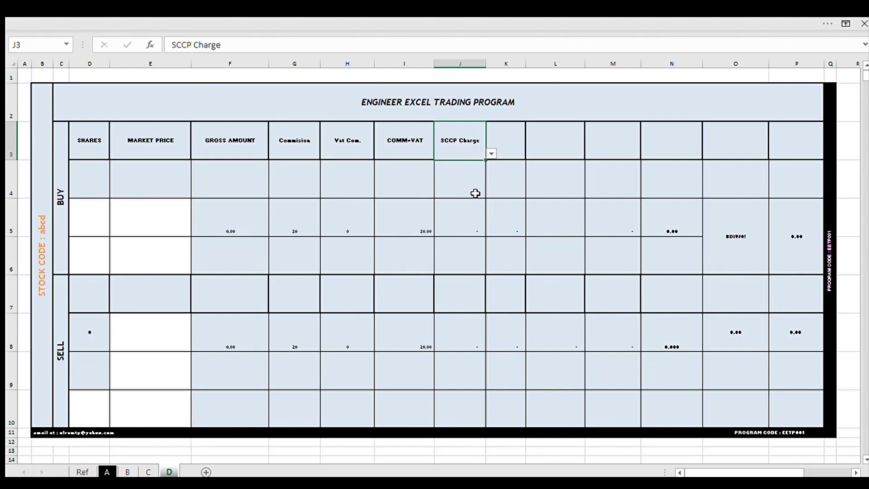
left_click(505, 147)
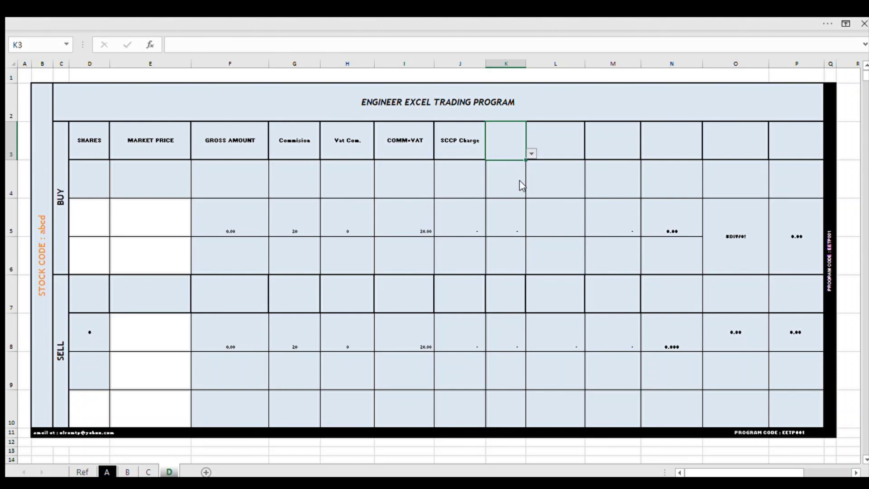
Paste the PSE Charge and Trax Fee (Selling) headings into K3 and L3.
type("PSE Charge")
left_click(556, 145)
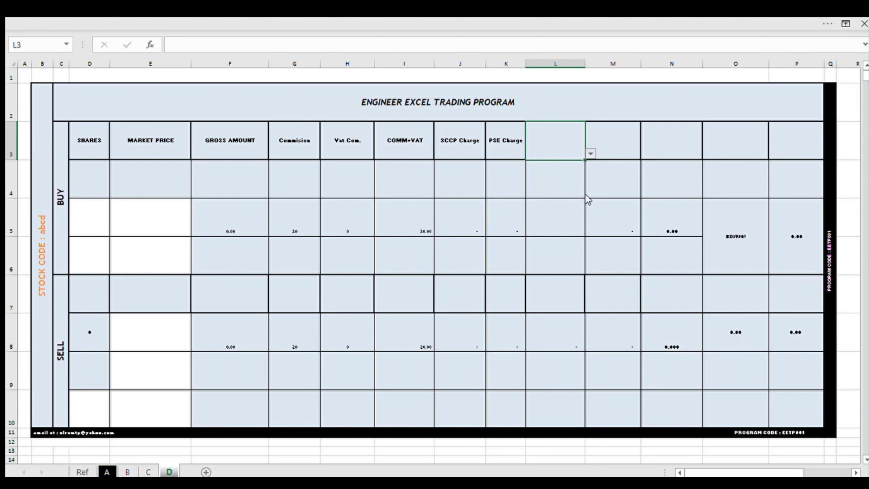
type("Trnx Fee (Selling)")
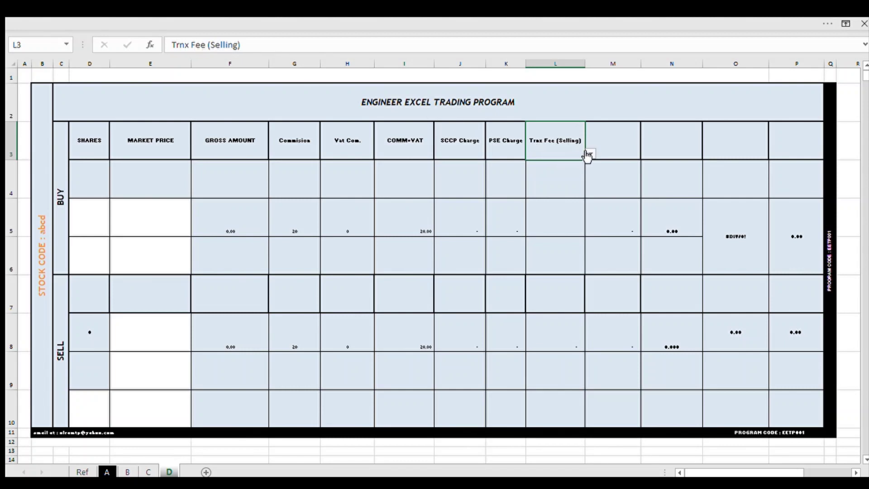
left_click(609, 143)
left_click(557, 151)
left_click(610, 145)
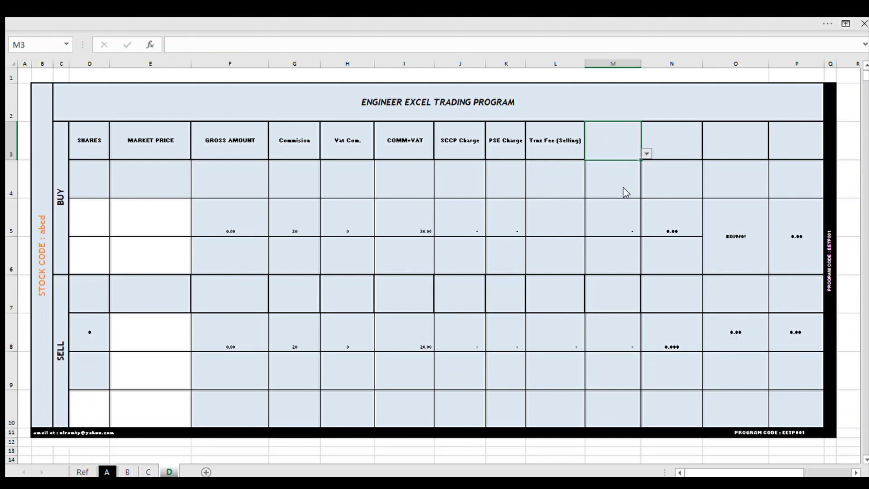
Fill M3 to P3 with OTHER FEES, NET AMOUNT, AVERAGE PRICE and ACTUAL CAPITAL.
type("OTHER FEES")
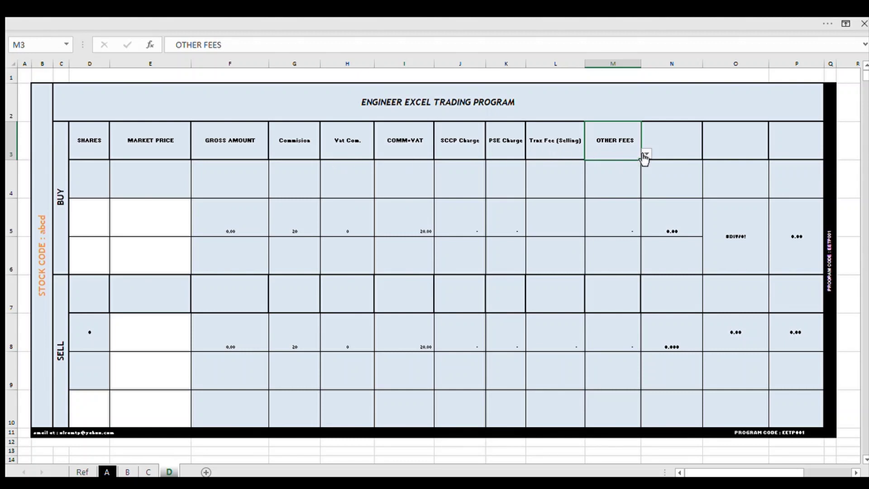
left_click(672, 145)
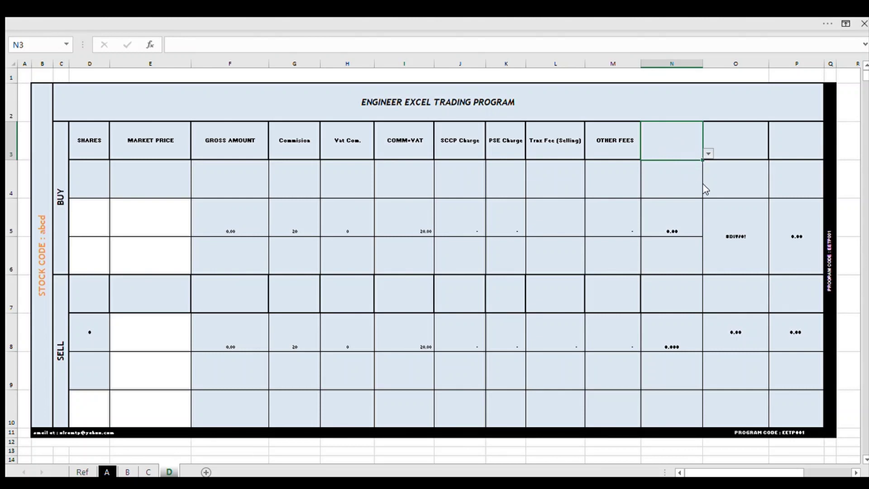
type("NET AMOUNT")
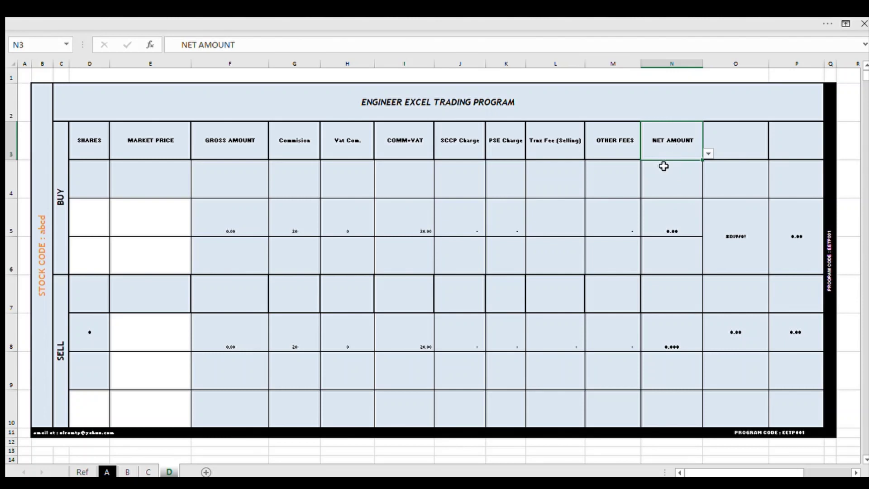
left_click(737, 154)
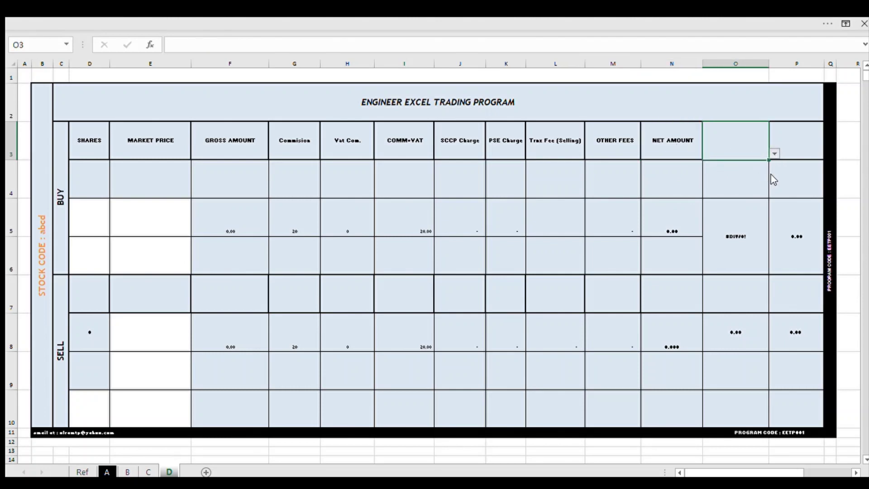
type("AVERAGE PRICE")
left_click(794, 140)
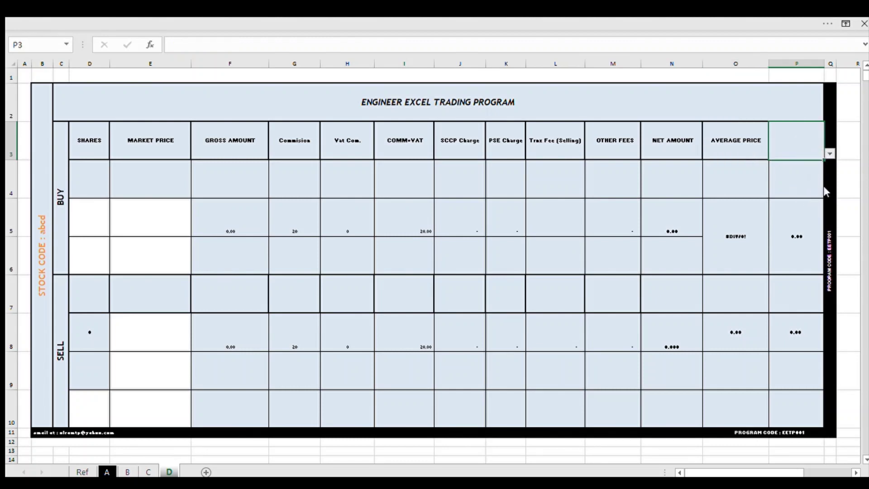
type("ACTUAL CAPITAL")
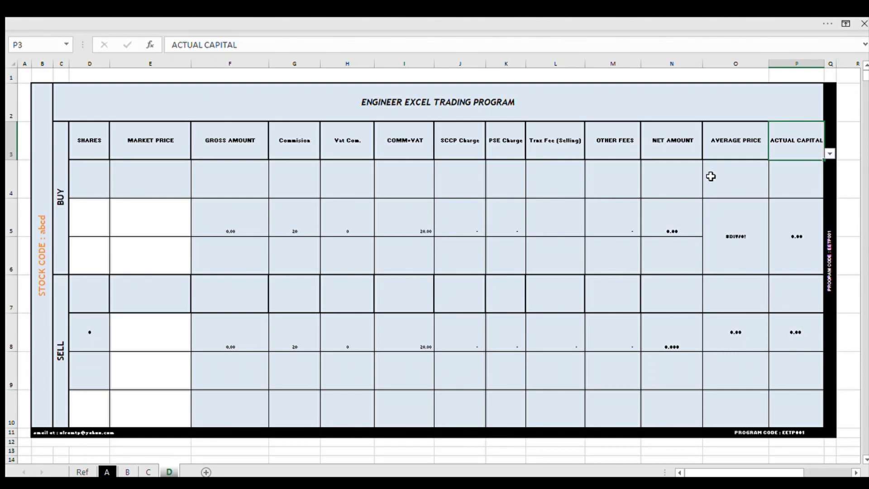
left_click(360, 179)
left_click(300, 178)
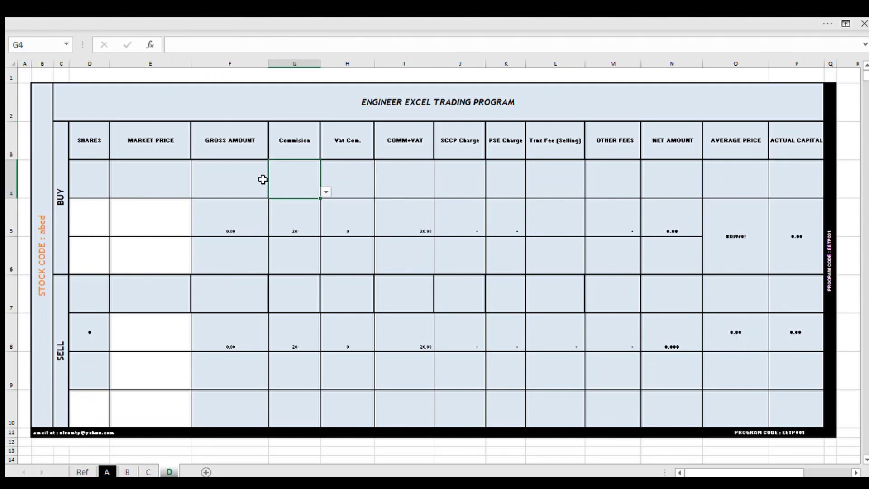
left_click(236, 176)
left_click(289, 185)
left_click(112, 178)
left_click(93, 206)
left_click(146, 216)
left_click(93, 217)
left_click(138, 216)
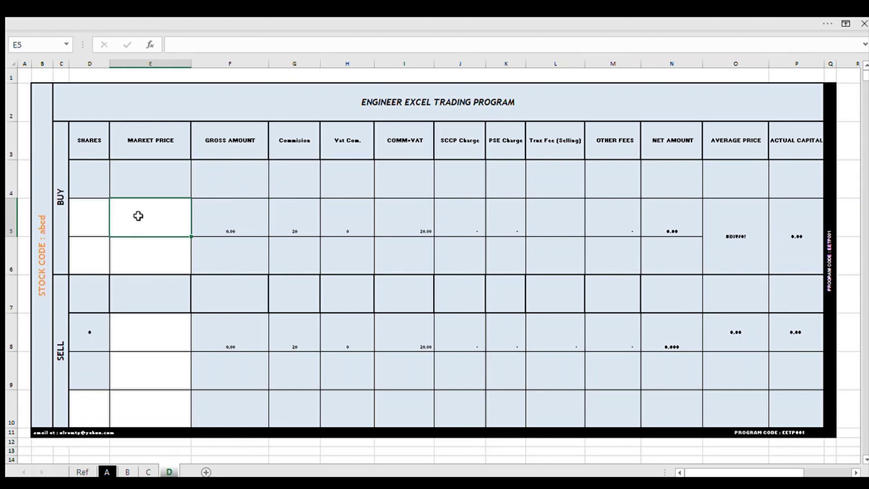
left_click(138, 246)
left_click(107, 247)
left_click(107, 225)
left_click(156, 225)
left_click(156, 247)
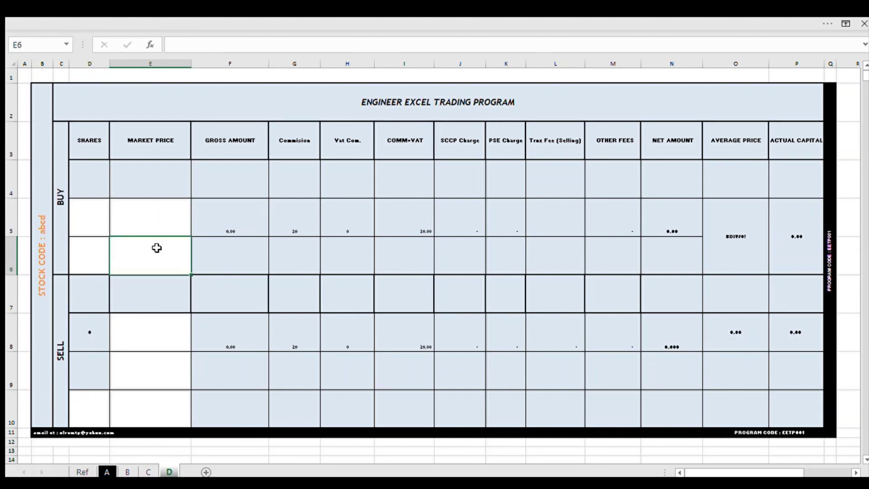
key("Up")
key("Left")
key("Right")
key("Down")
key("Left")
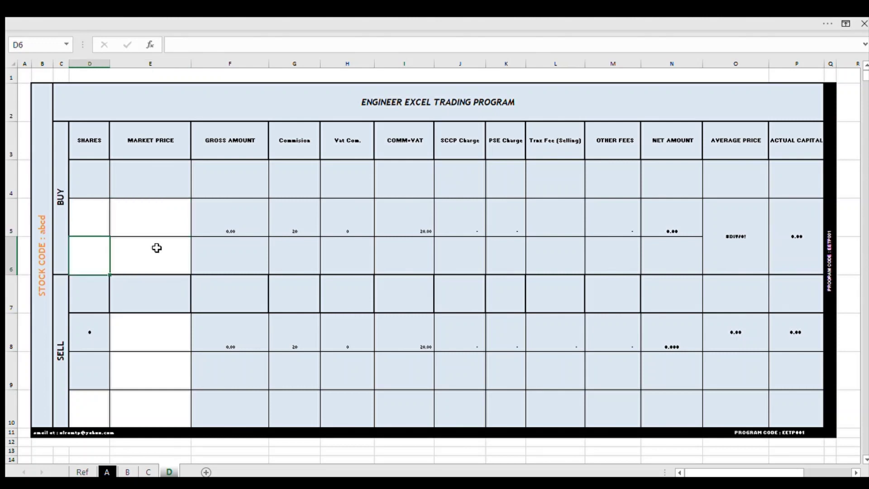
key("Up")
key("Right")
key("Down")
key("Up")
key("Left")
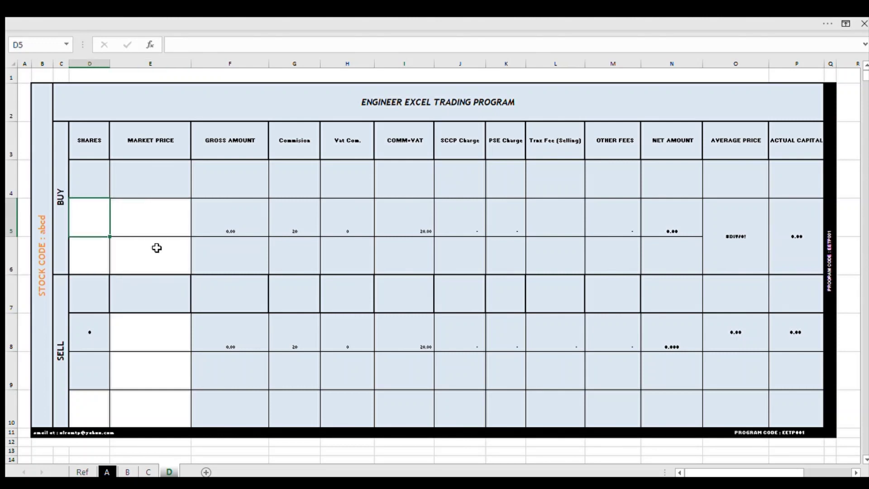
key("Right")
key("Down")
key("Down")
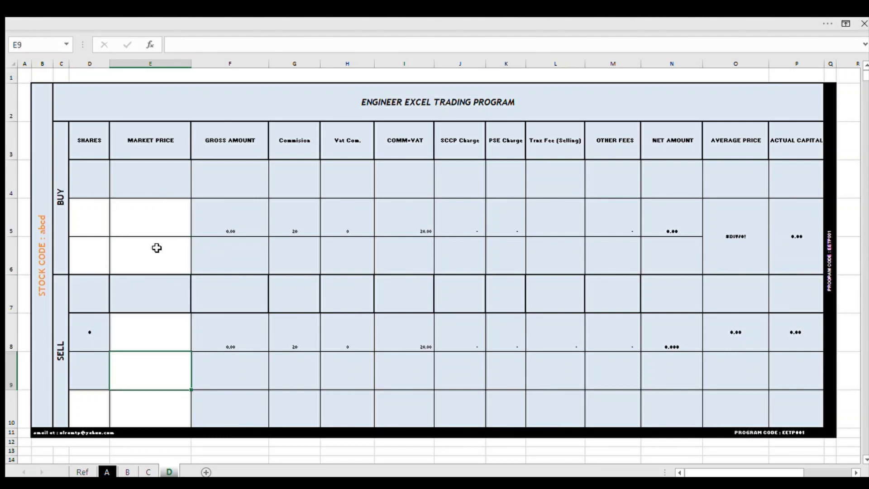
key("Down")
Choose 0.25% commission in G4 and 12% VAT in H4 from their dropdowns.
left_click(233, 180)
left_click(298, 192)
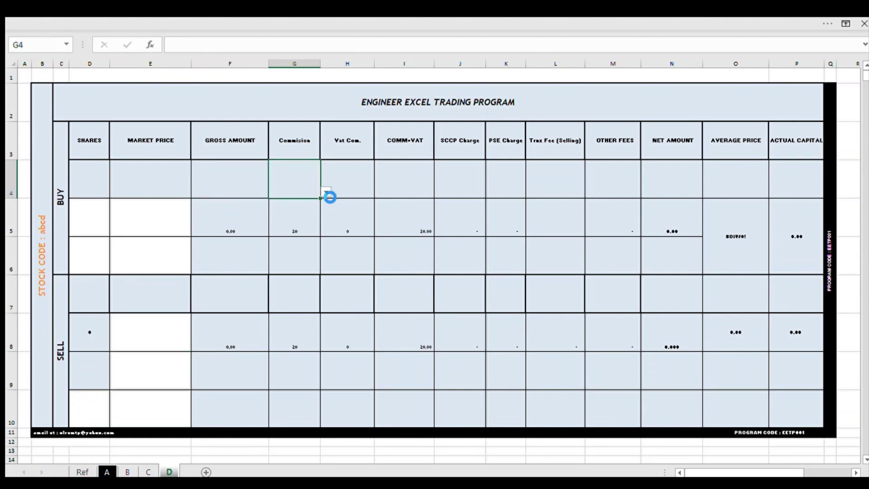
left_click(326, 192)
left_click(309, 201)
left_click(349, 184)
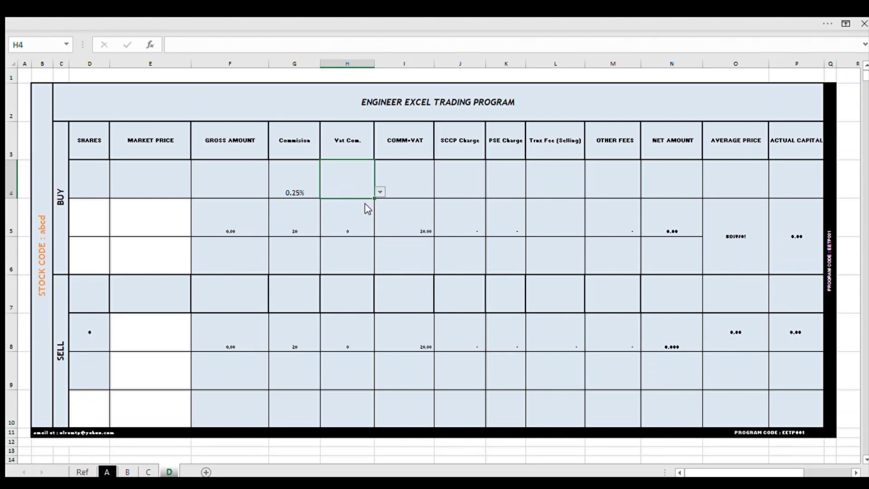
left_click(380, 192)
left_click(386, 211)
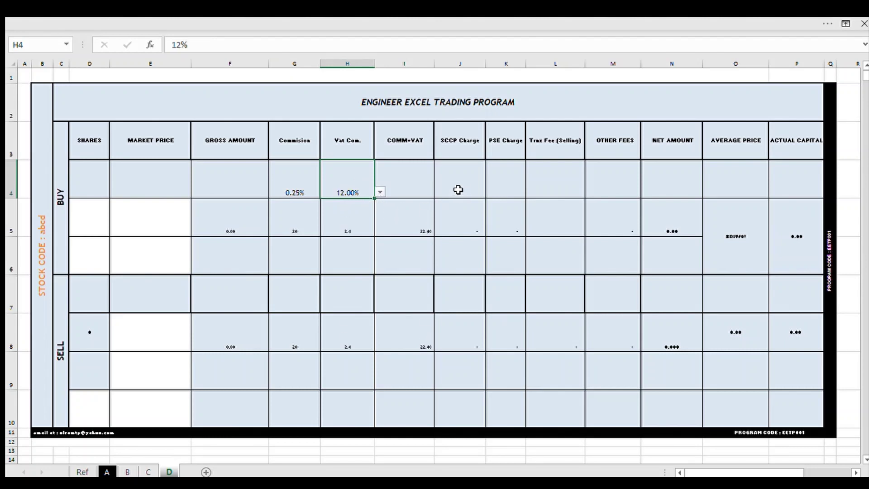
Enter rates 0.01% SCCP in J4, 0.005% PSE in K4 and 0.6% Trax fee in L4.
left_click(400, 182)
left_click(455, 186)
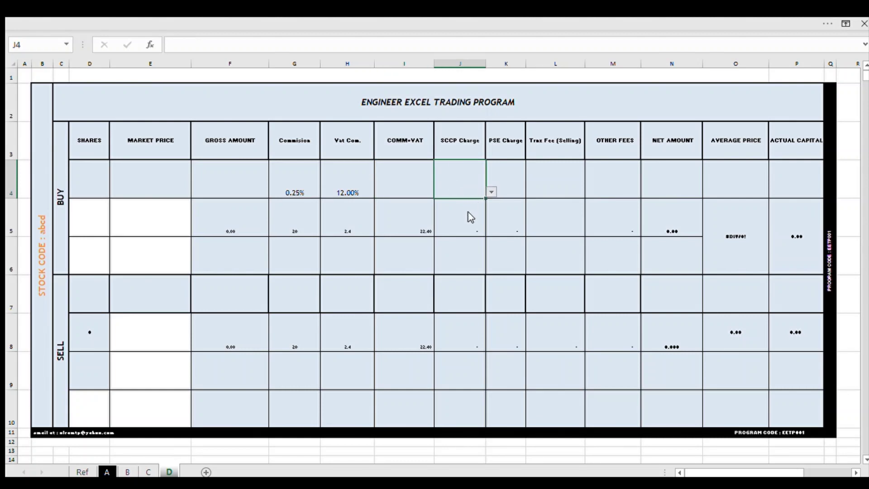
type("0.01%")
left_click(504, 183)
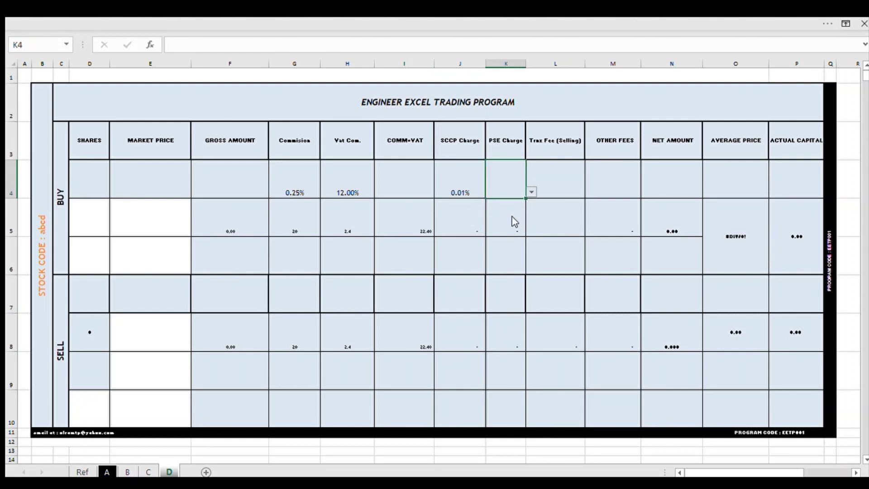
type("0.005%")
key("ctrl+Return")
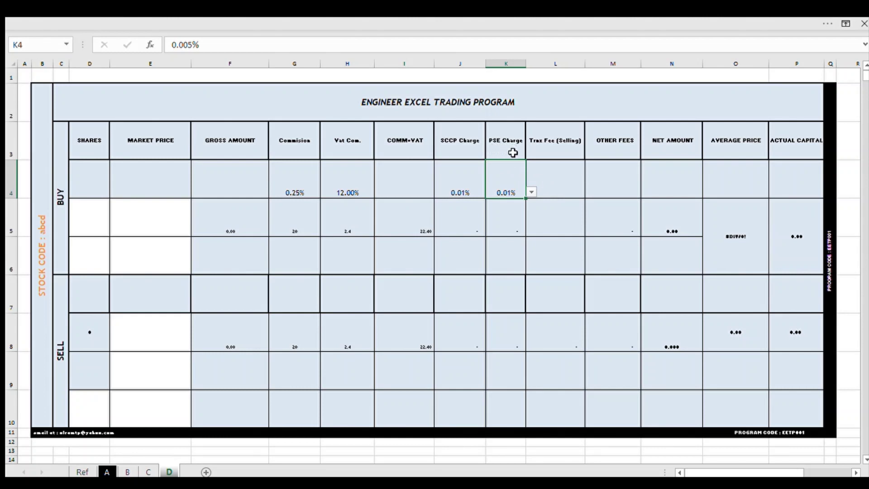
left_click(560, 183)
type("0.6%")
key("Tab")
key("Tab")
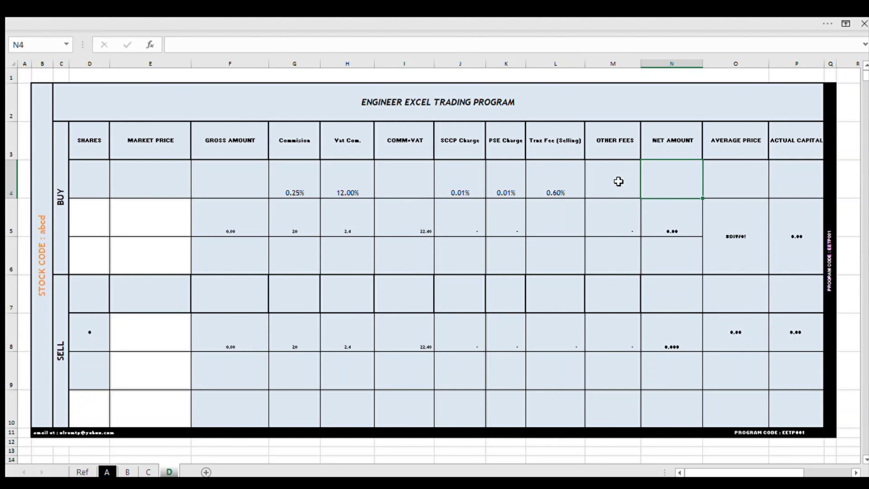
Enter 100 shares in D5 and a market price of 2 in E5 of the BUY row.
left_click(100, 216)
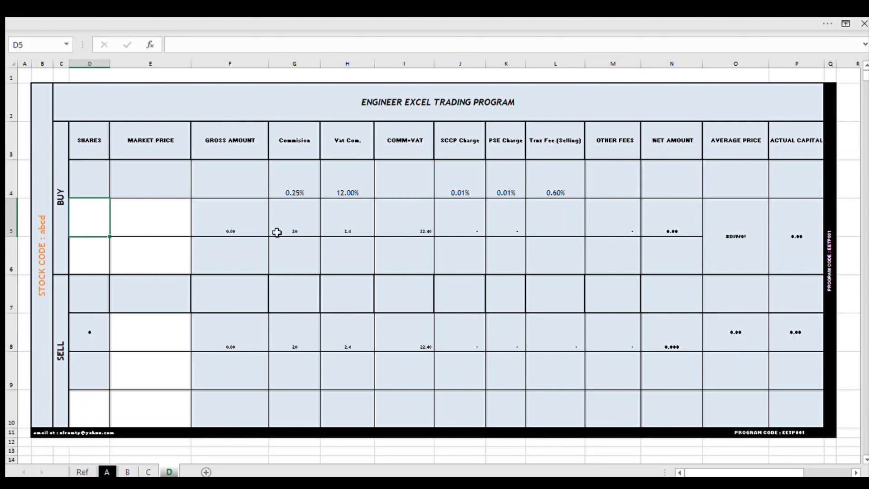
type("100")
key("Tab")
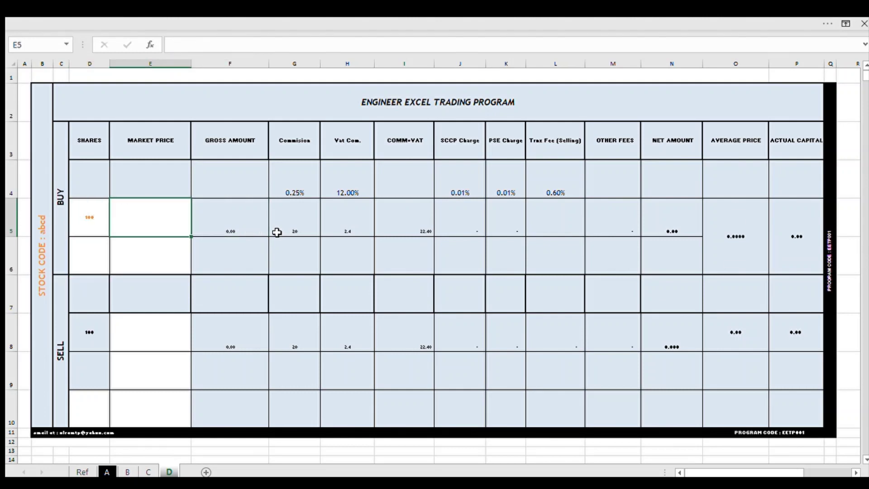
type("2")
key("Return")
key("Up")
key("Right")
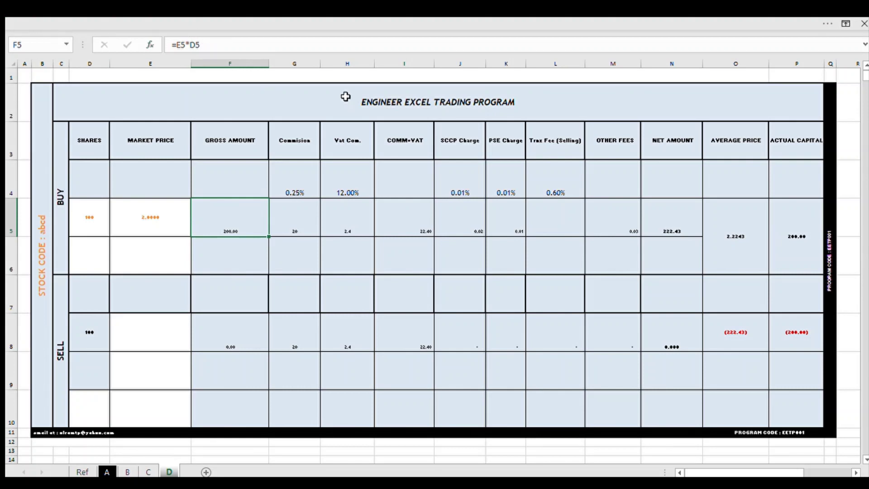
left_click(316, 226)
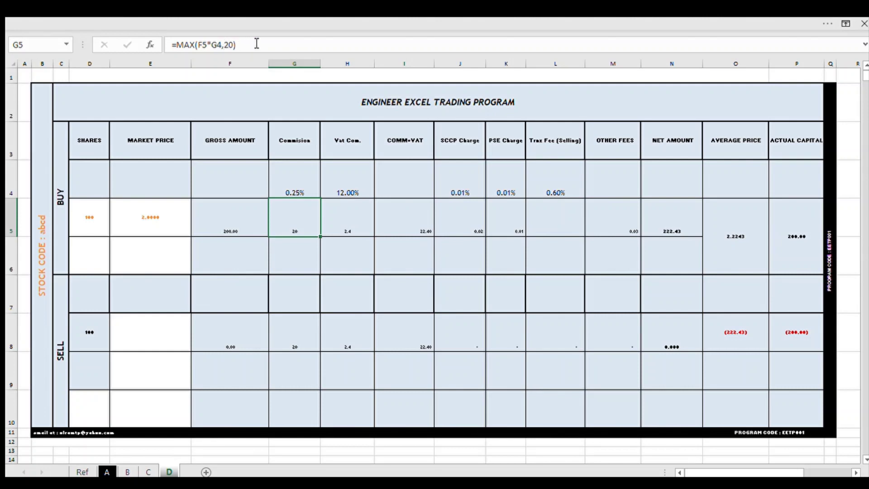
left_click(349, 219)
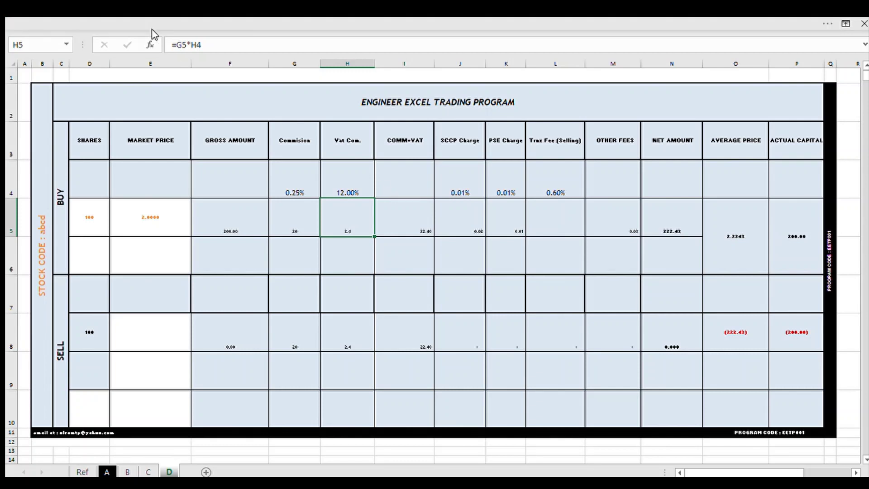
left_click(412, 228)
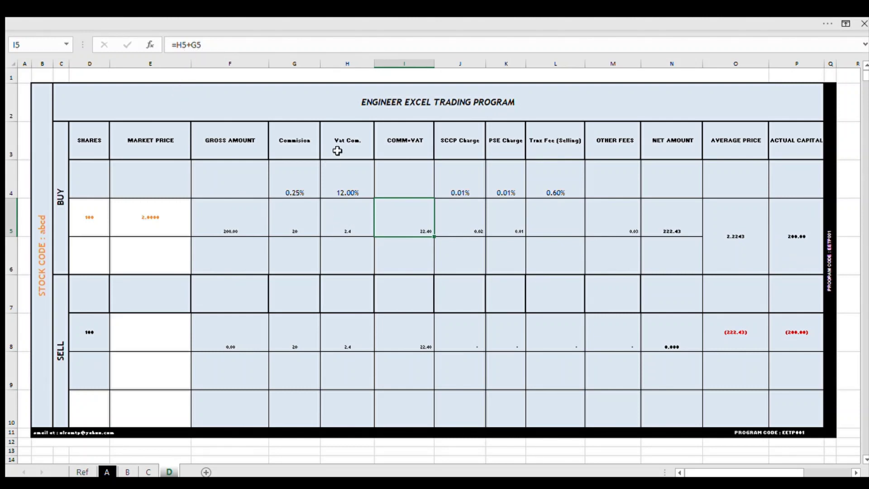
left_click(461, 226)
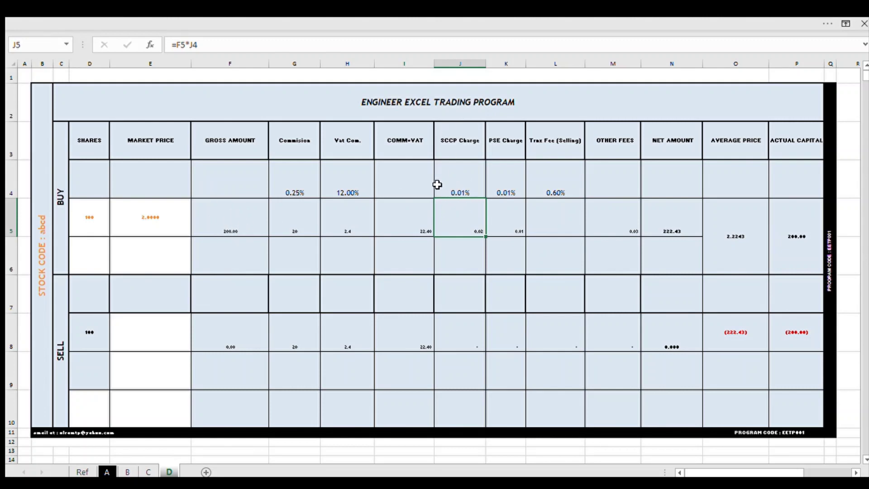
left_click(515, 231)
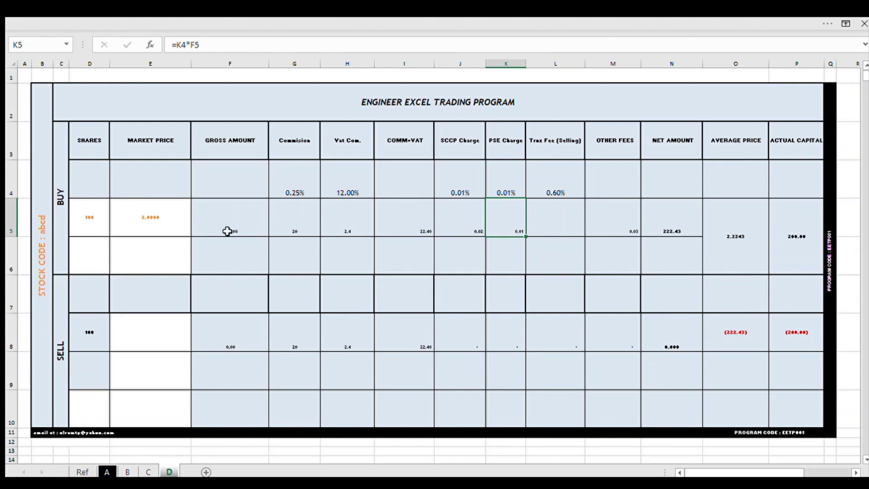
left_click(616, 232)
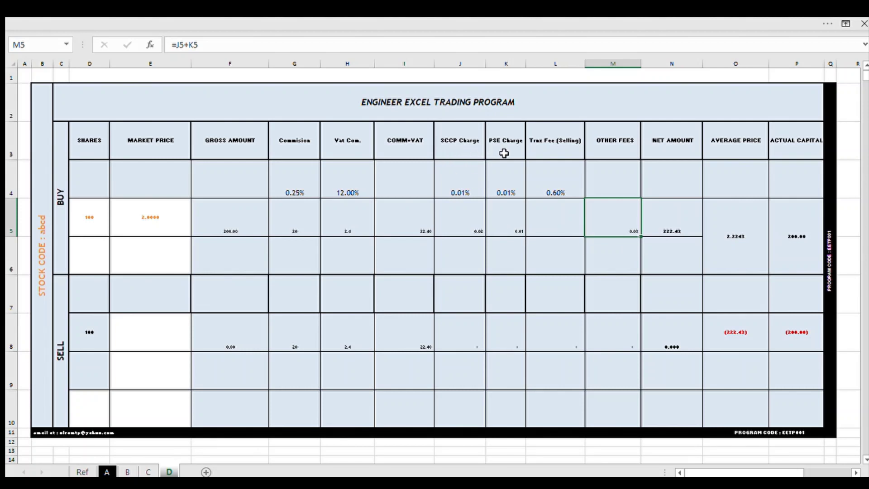
left_click(674, 226)
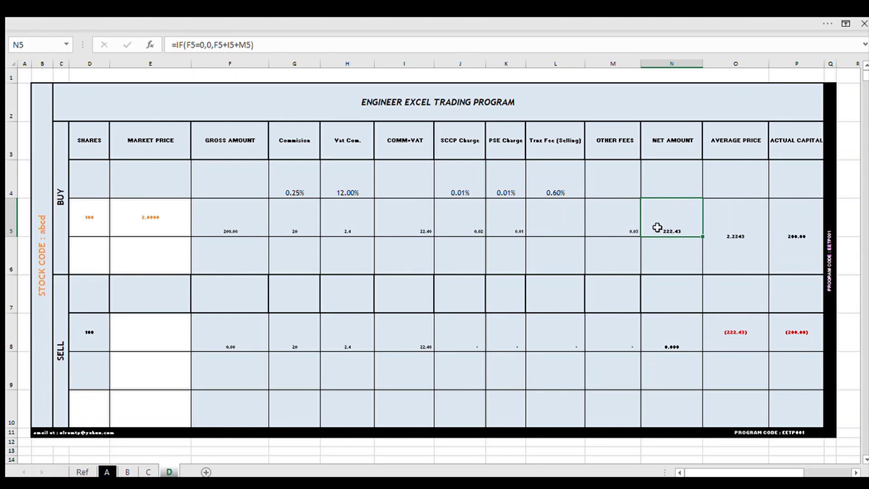
left_click(715, 222)
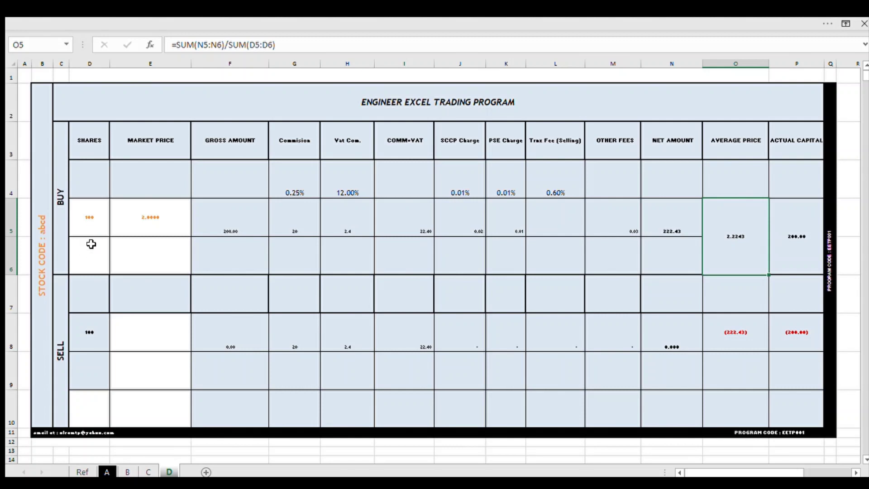
left_click(787, 233)
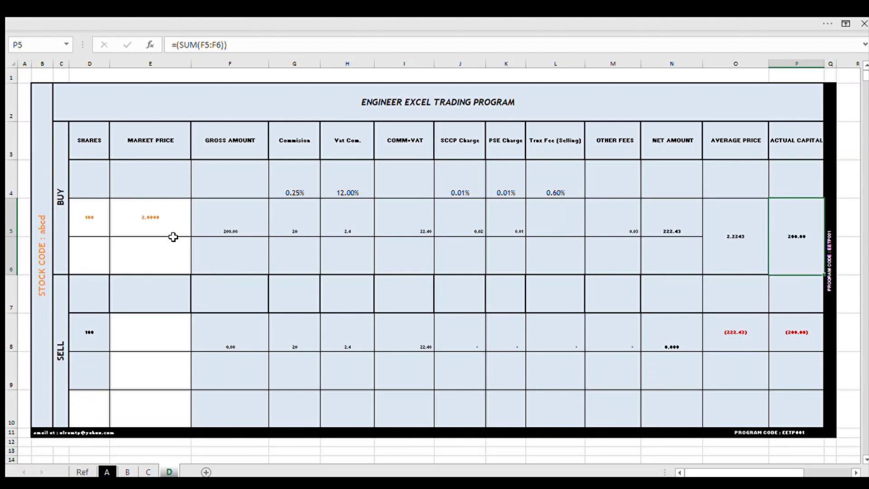
Type SELL headings SHARES, MARKET PRICE, GROSS AMOUNT, Commision, Vat Com. and COMM+VAT into D7 to I7.
left_click(63, 325)
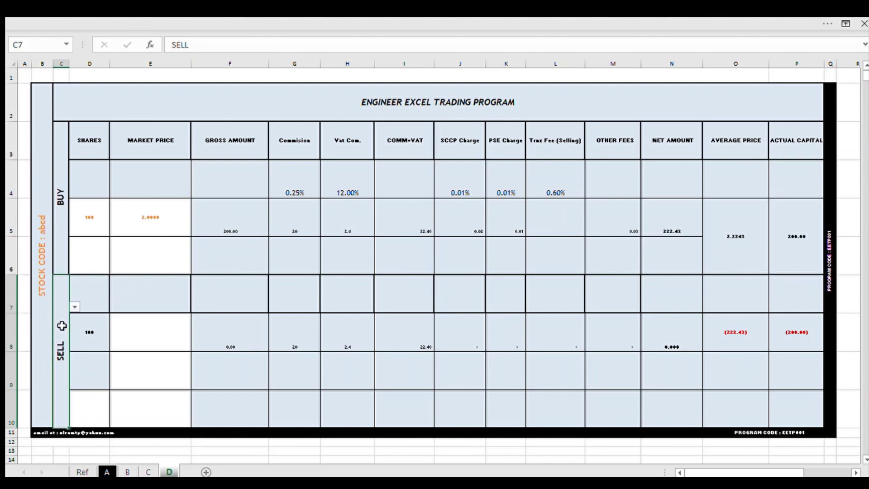
left_click(89, 304)
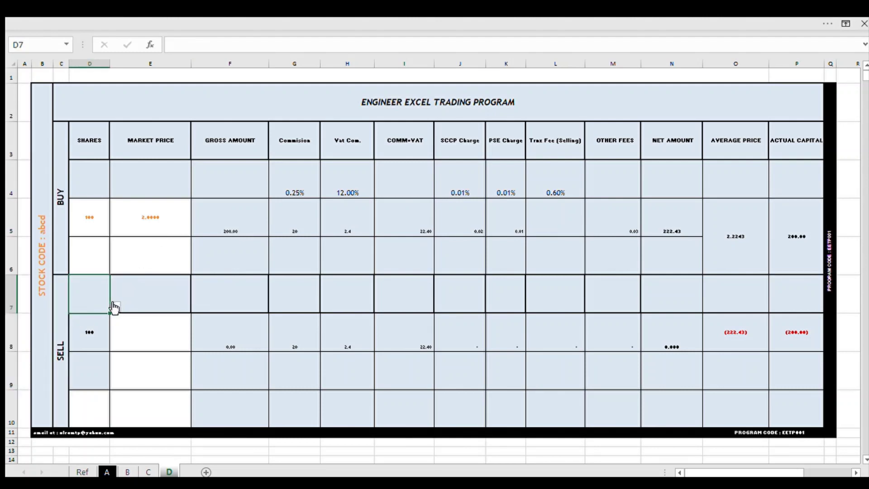
type("SHARES")
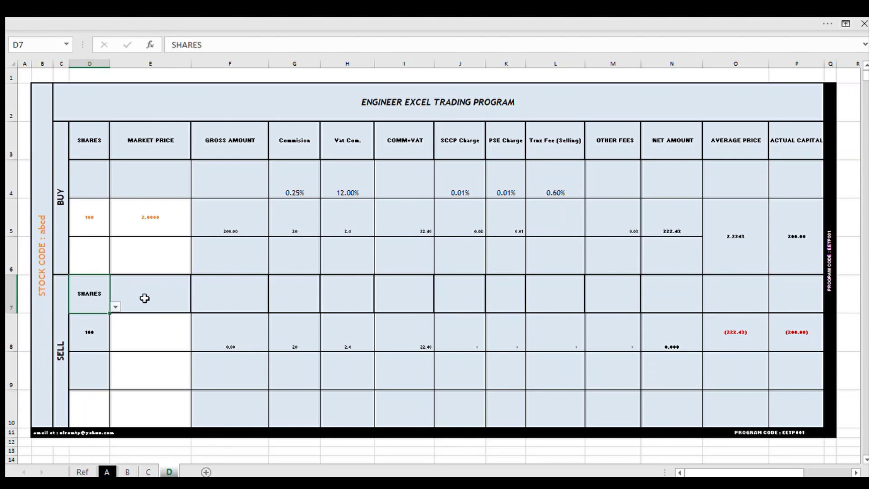
left_click(142, 298)
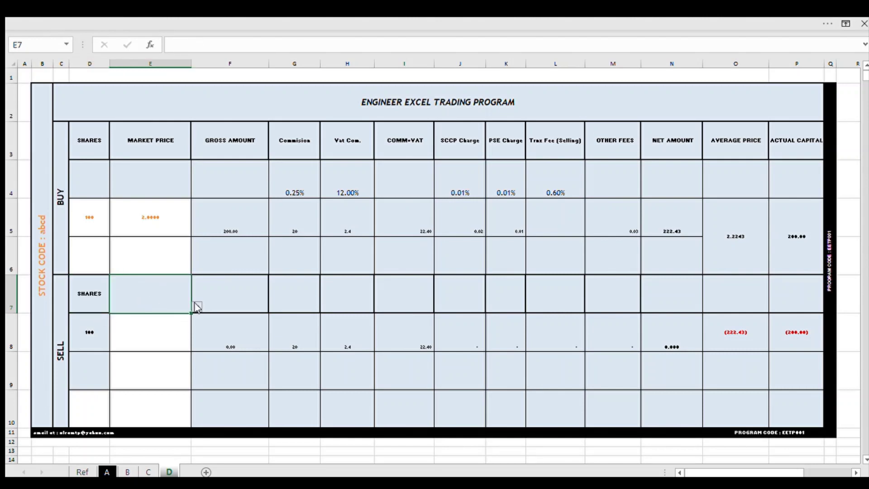
type("MARKET PRICE")
left_click(229, 297)
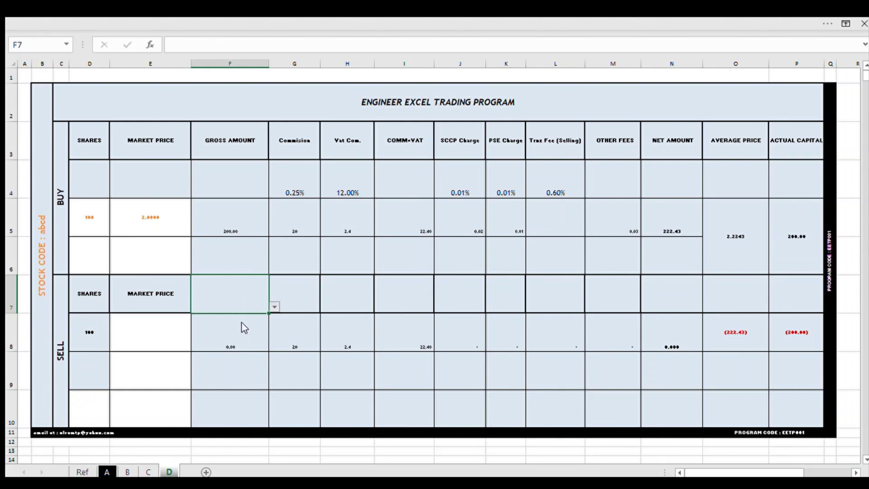
type("GROSS AMOUNT")
left_click(299, 301)
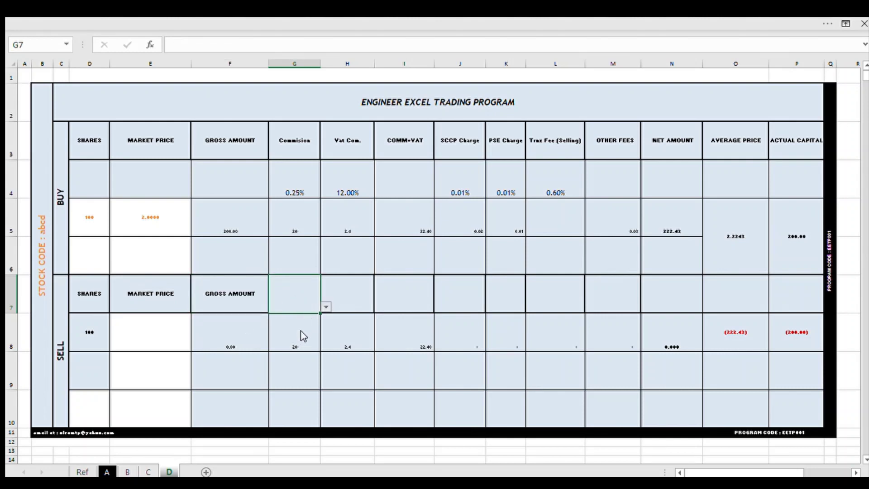
type("Commision")
left_click(352, 299)
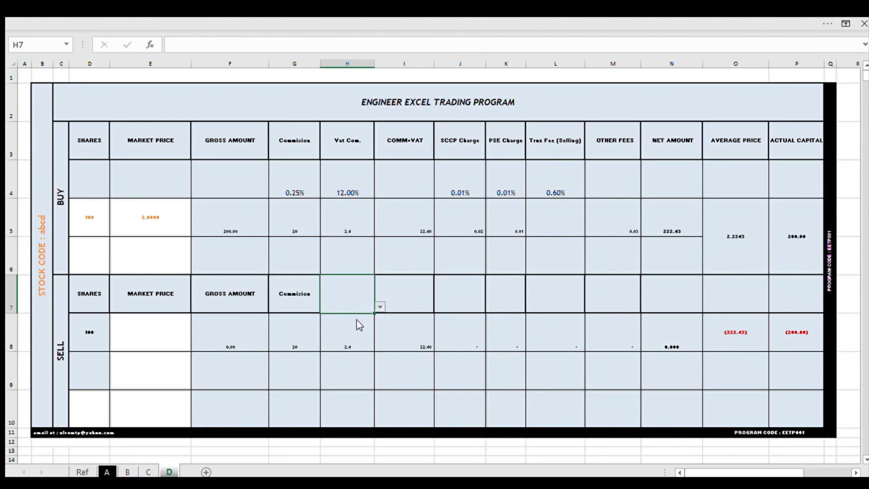
type("Vat Com.")
left_click(414, 301)
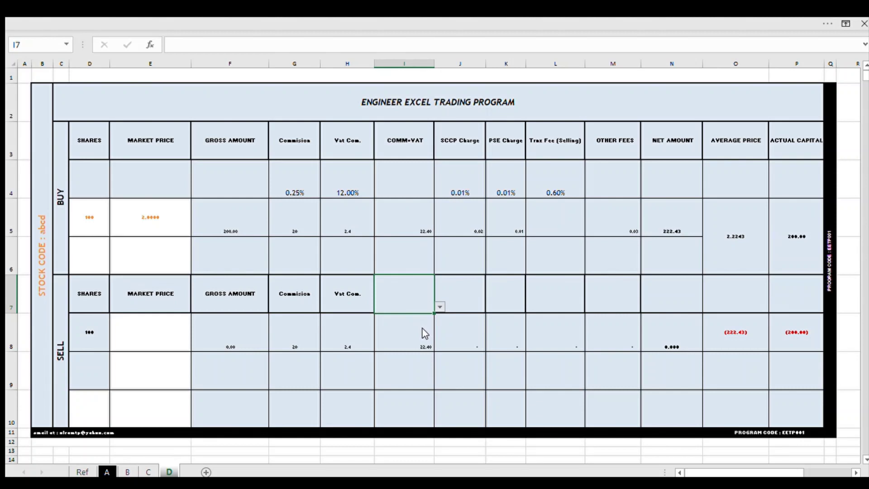
type("COMM+VAT")
left_click(475, 304)
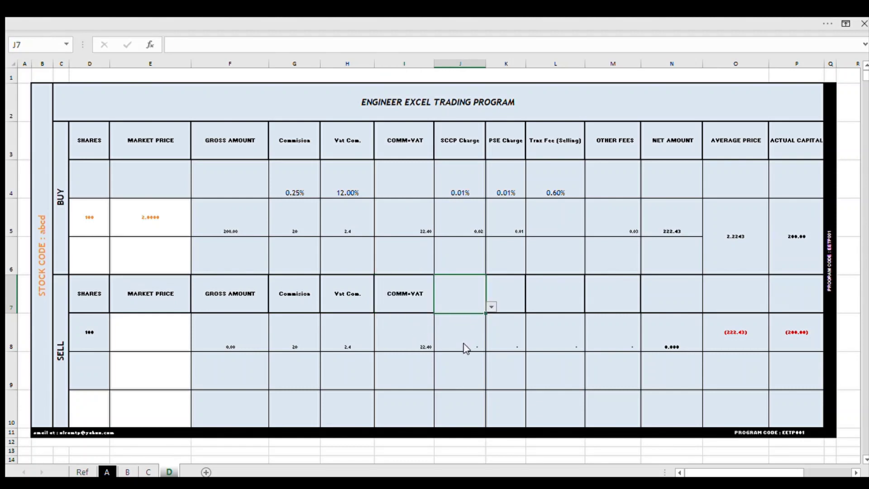
Fill J7 to N7 with SCCP Charge, PSE Charge, Trnx Fee (Selling), OTHER FEES and NET AMOUNT.
type("SCCP Charge")
left_click(502, 295)
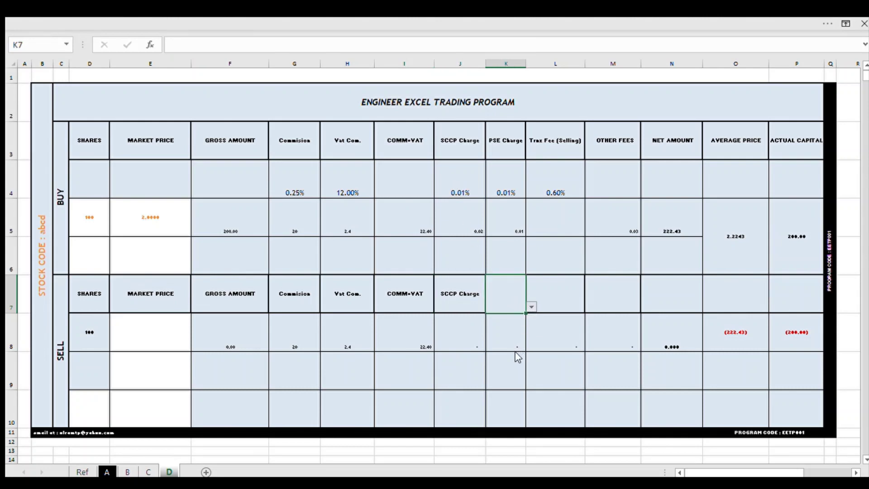
type("PSE Charge")
left_click(563, 300)
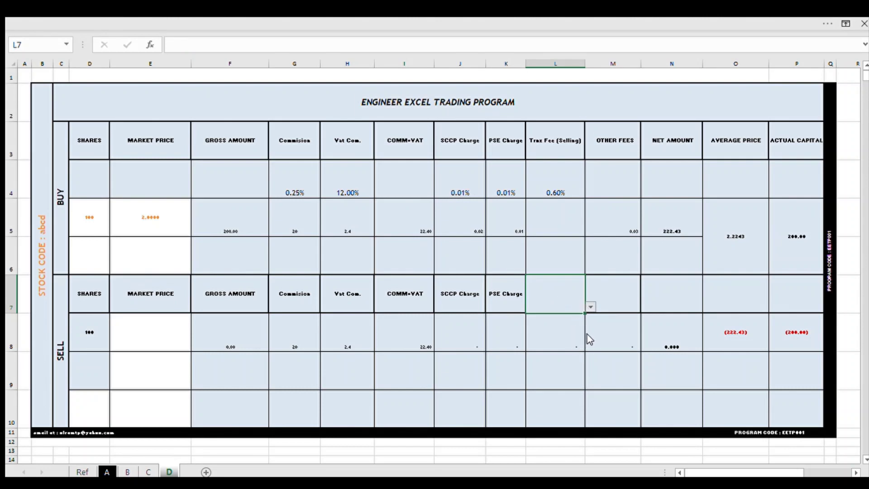
type("Trnx Fee (Selling)")
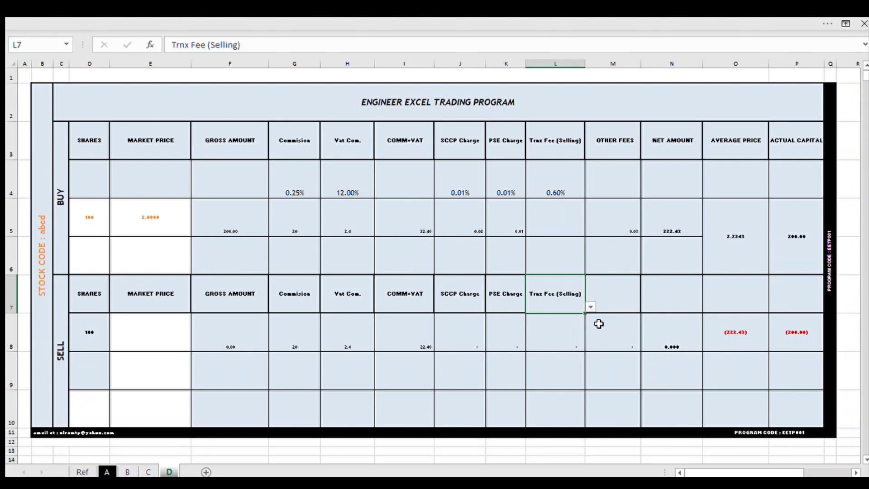
left_click(616, 296)
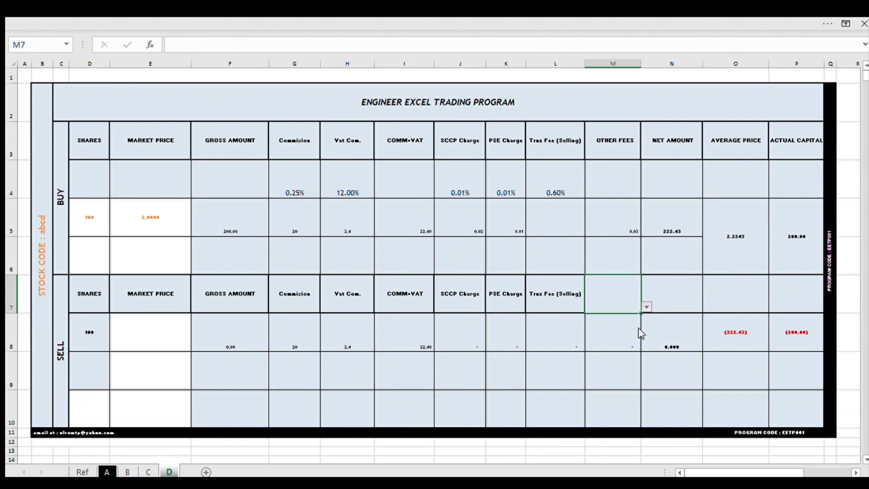
key("alt+Down")
key("Down")
key("Return")
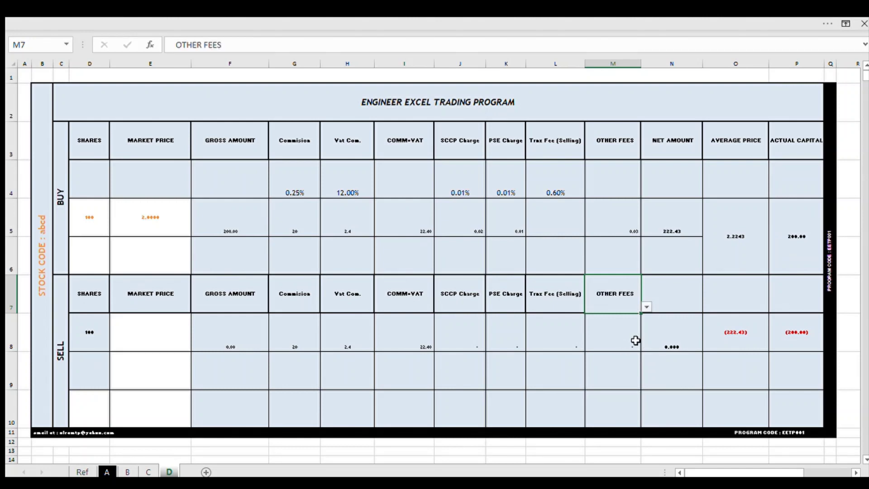
left_click(667, 298)
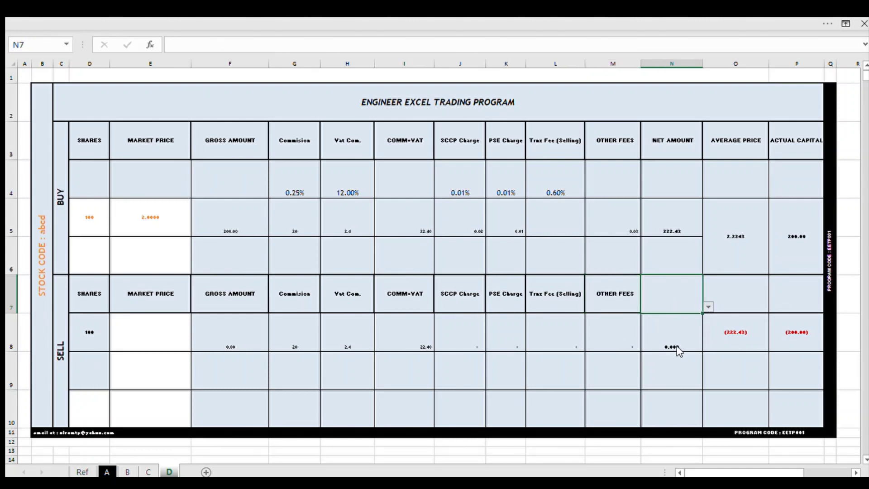
key("alt+Down")
key("Down")
key("Return")
Set O7 to GAIN/LOSS (w/ fees) and P7 to GAIN/LOSS (w/out fees).
left_click(760, 311)
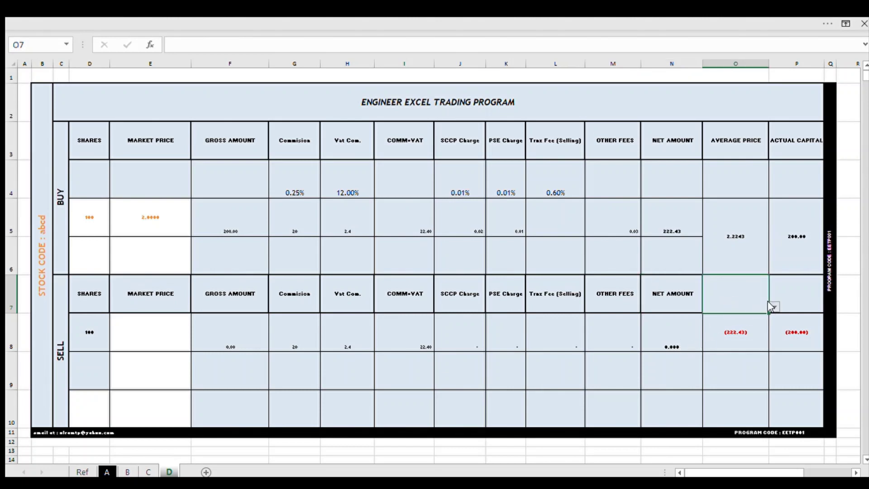
key("alt+Down")
key("Down")
key("Return")
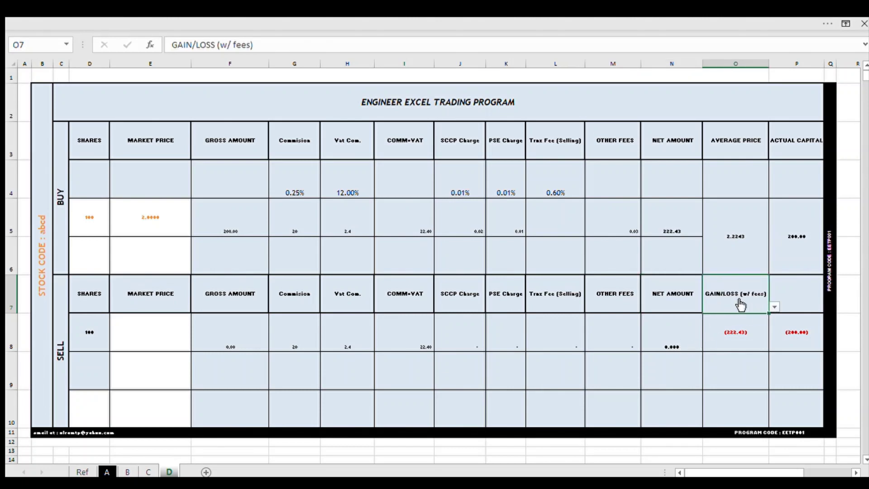
left_click(791, 297)
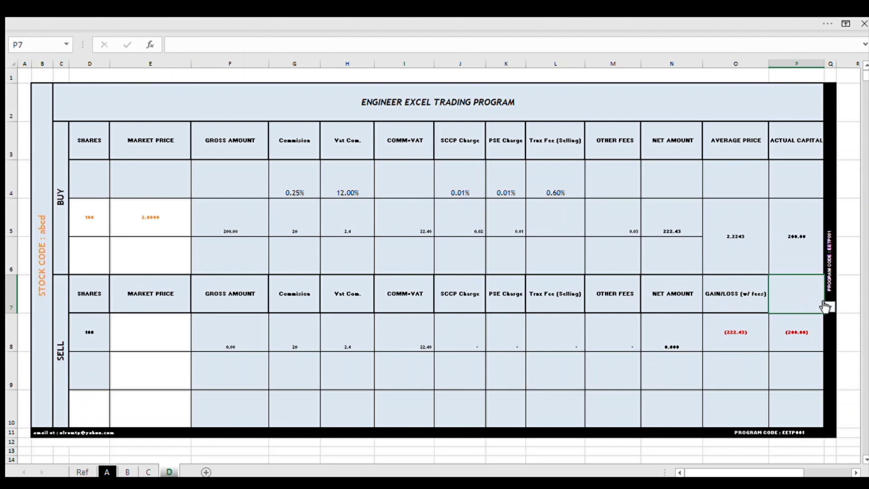
key("alt+Down")
key("Down")
key("Return")
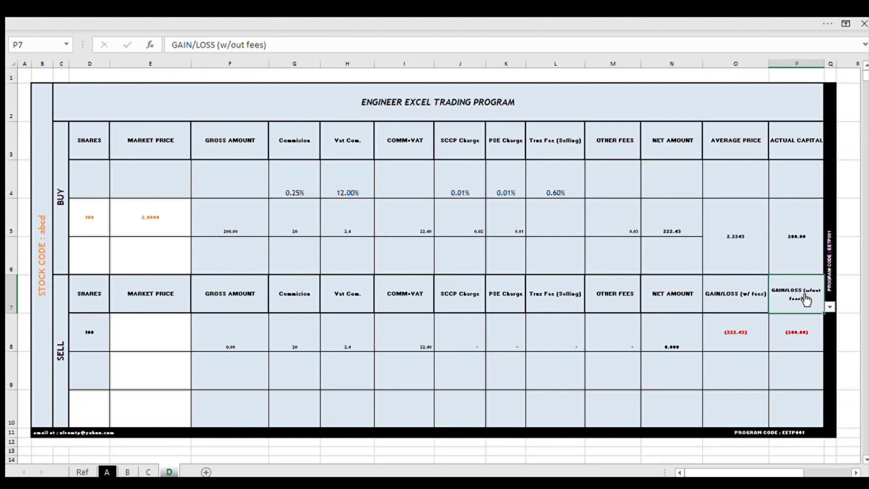
left_click(178, 334)
left_click(226, 334)
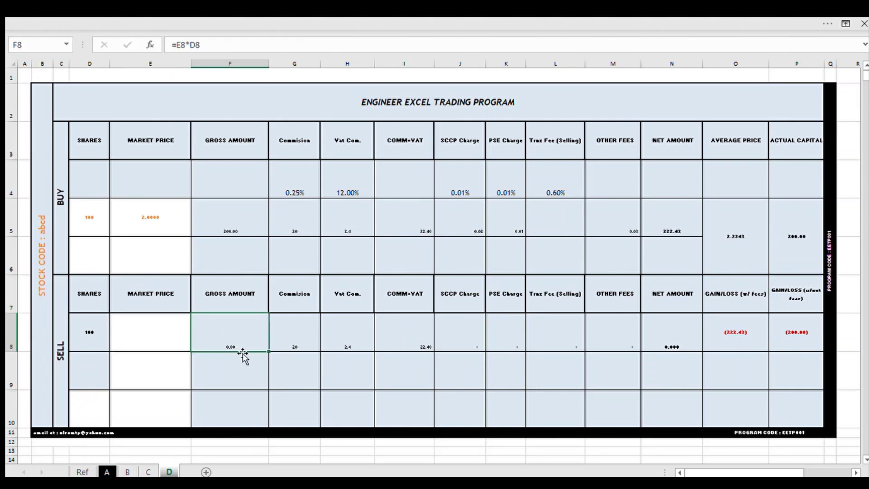
left_click(169, 337)
left_click(212, 337)
left_click(232, 226)
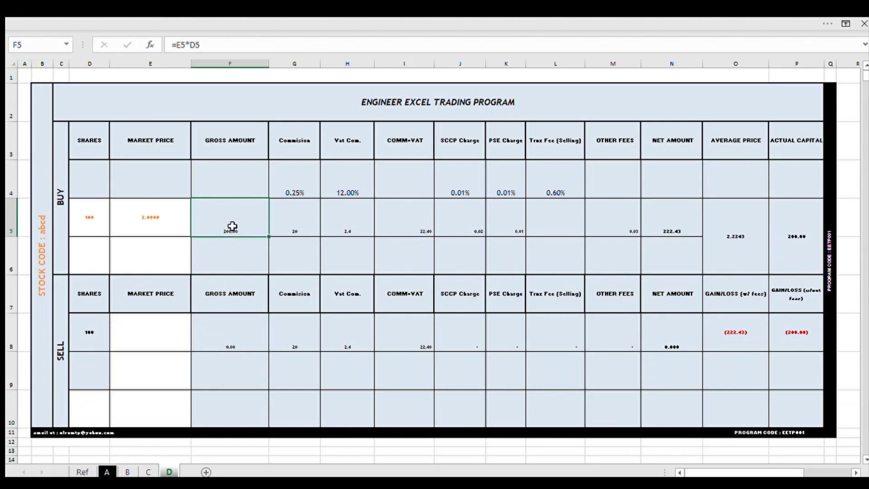
left_click(243, 335)
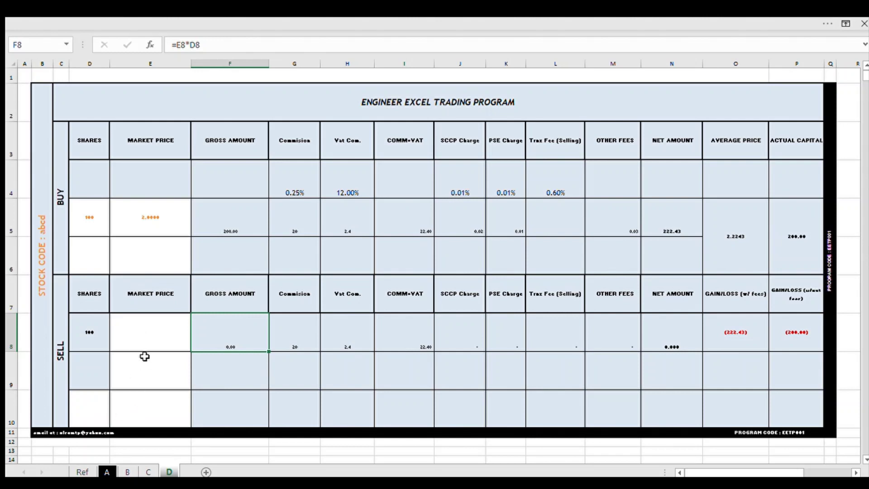
left_click(93, 342)
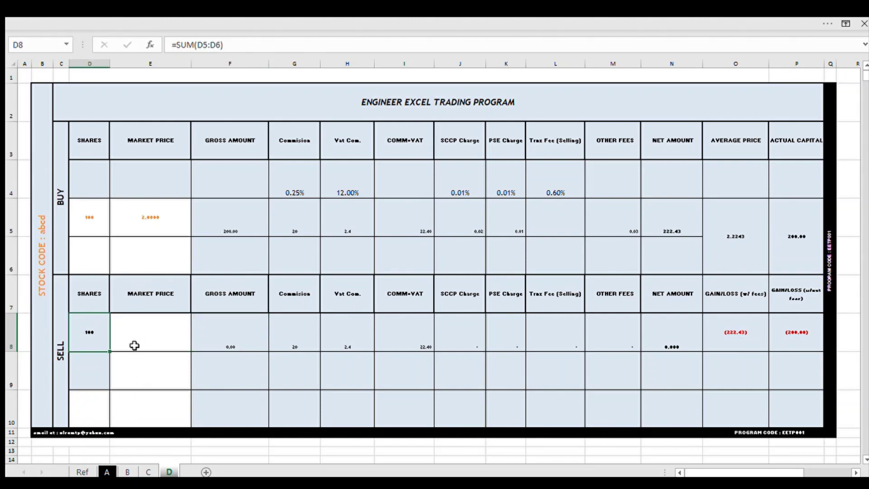
left_click(132, 343)
left_click(94, 342)
Enter =-SUM(D5:D6) in D9, then edit it so D9 shows 100.
left_click(93, 372)
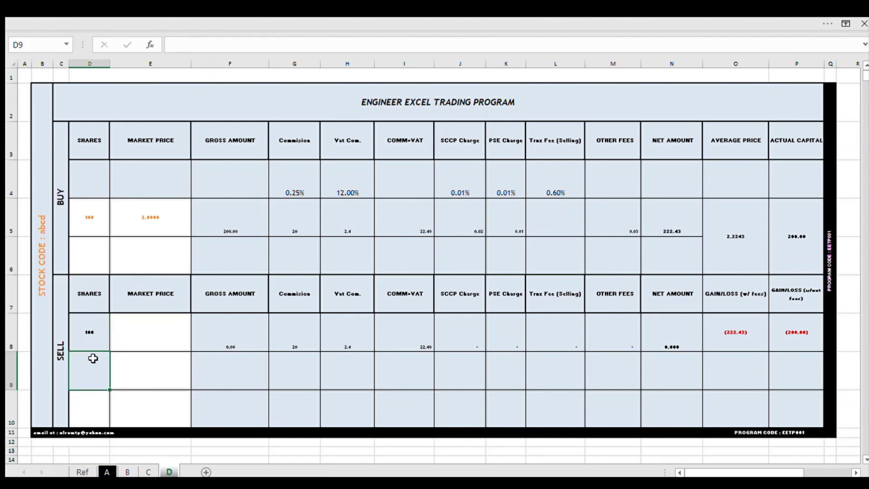
type("-")
type("SUM(")
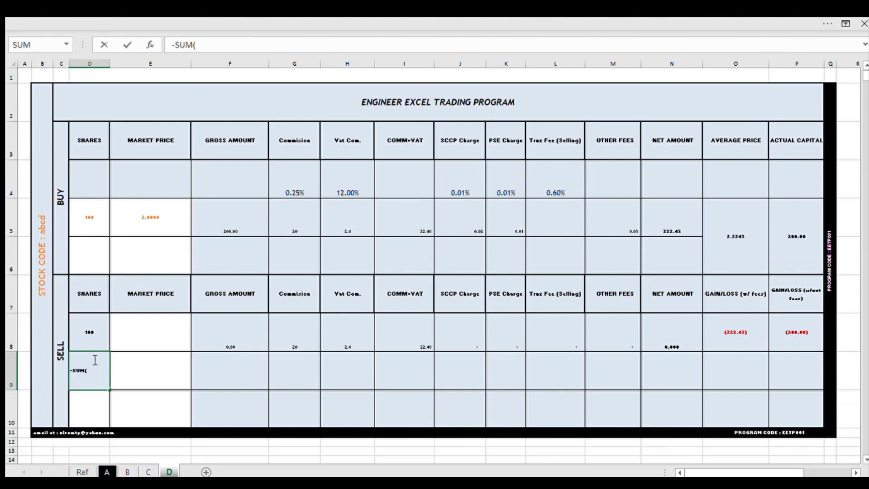
left_click(94, 226)
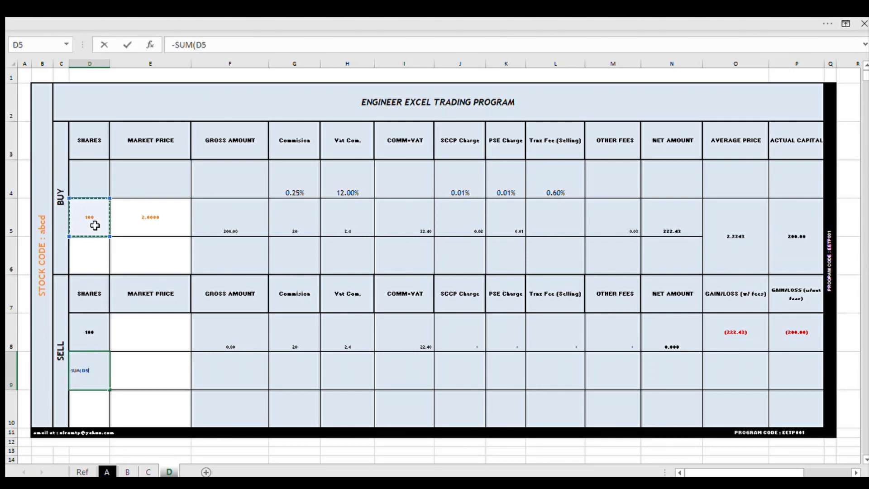
left_click_drag(94, 225, 100, 261)
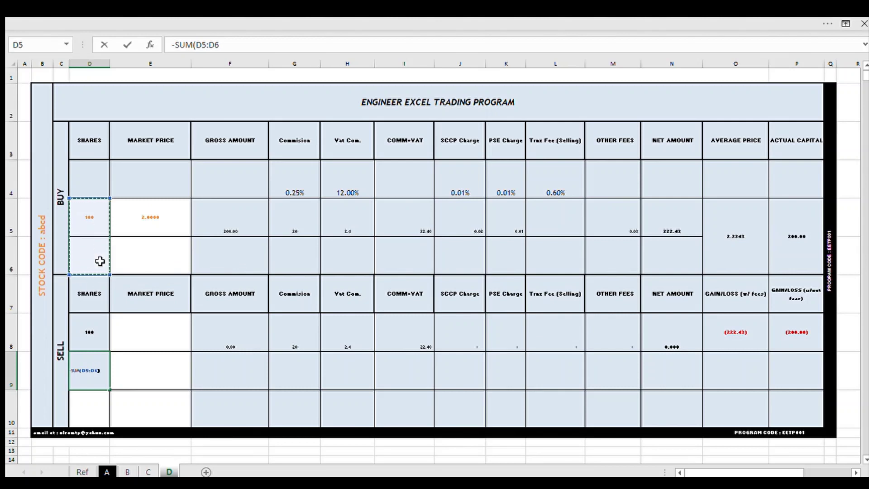
key("Return")
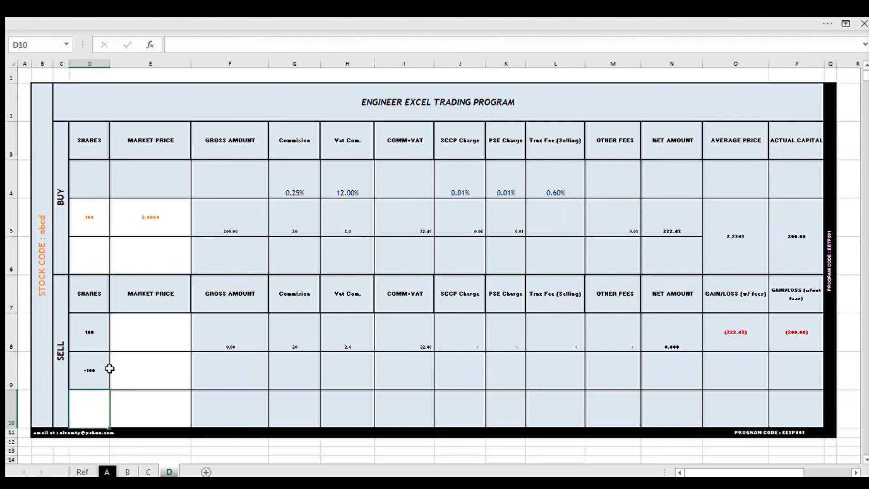
left_click(102, 370)
key("F2")
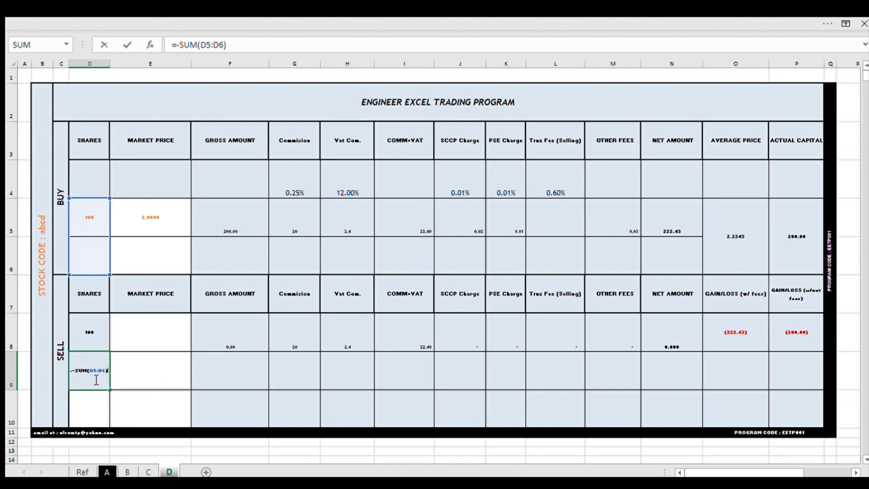
left_click(184, 45)
key("Return")
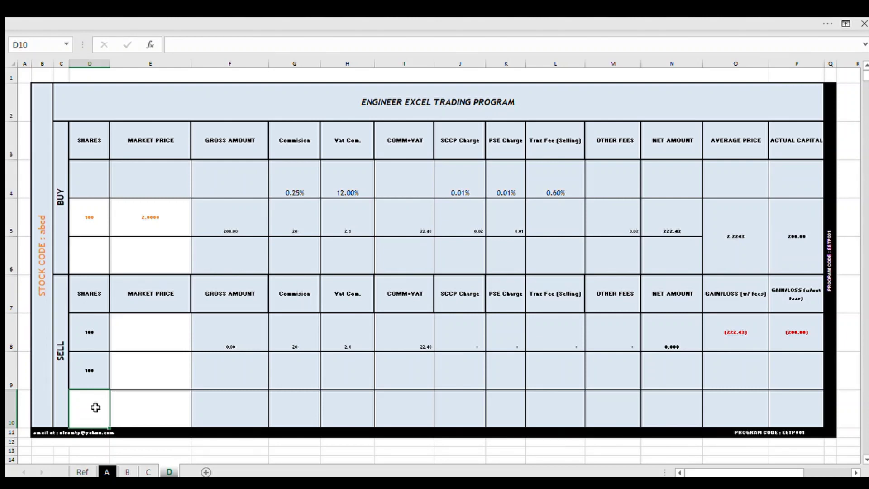
Enter 50 shares in D10, then move to the sell gross amount cell F8.
type("50")
key("Return")
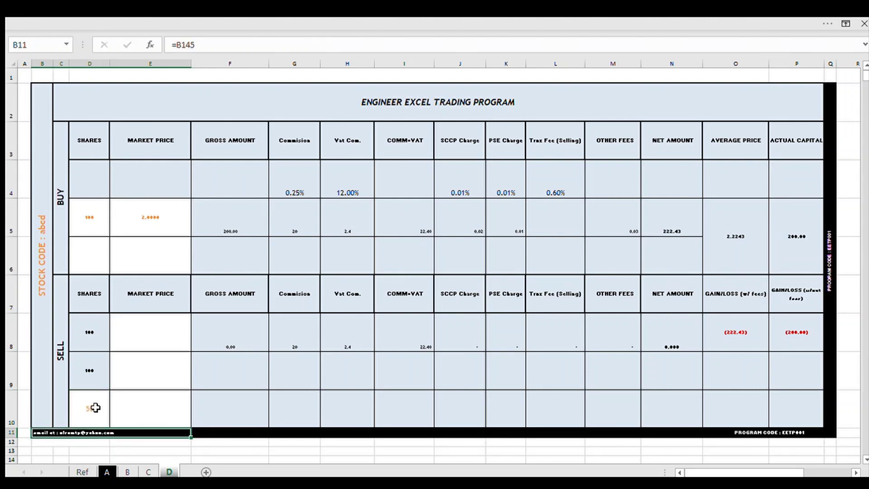
left_click(95, 407)
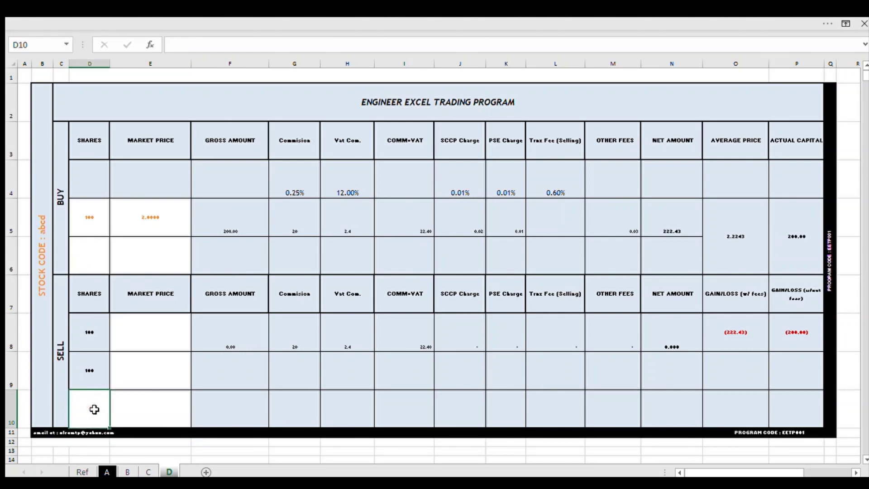
key("Right")
key("Up")
key("Up")
key("Up")
key("Down")
key("Down")
key("Up")
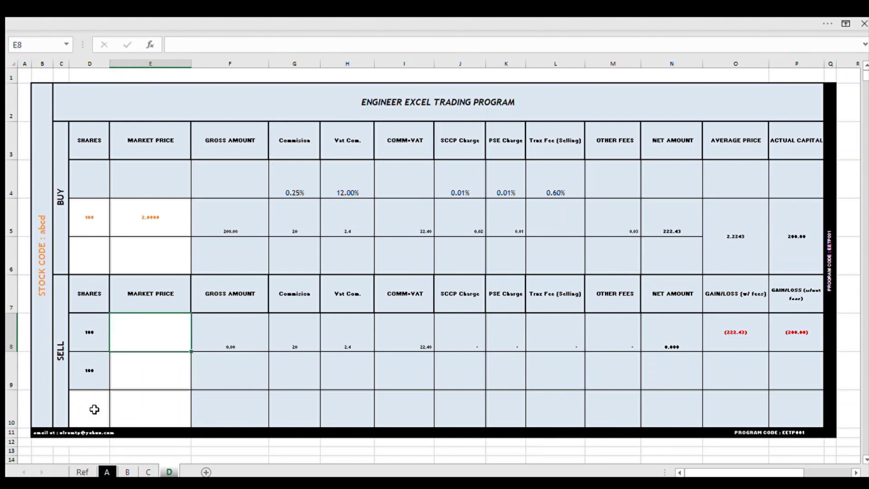
key("Down")
key("Up")
key("Right")
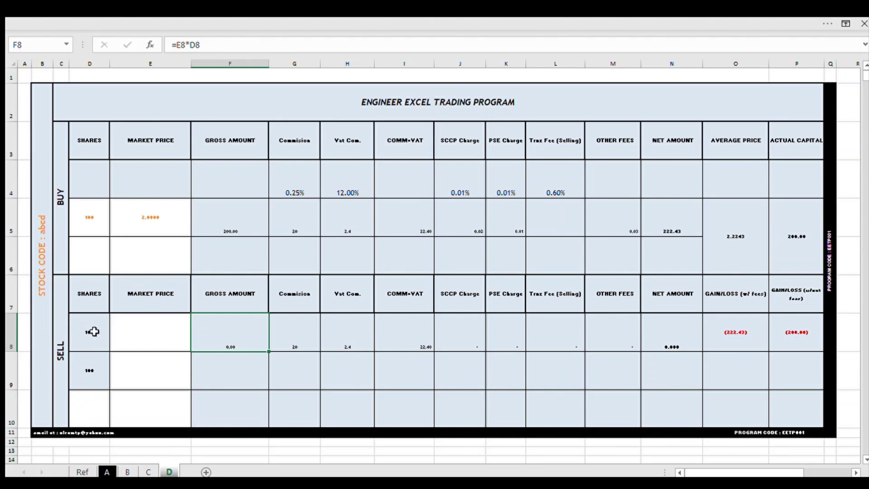
left_click(308, 349)
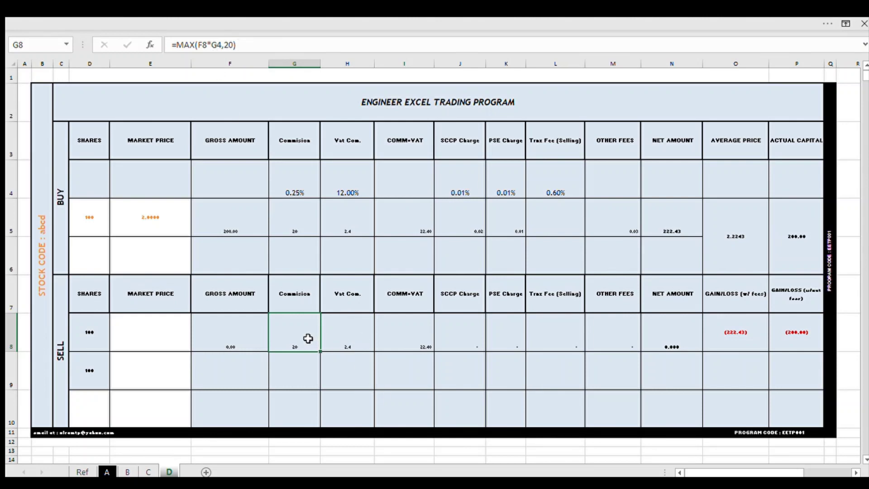
left_click(344, 338)
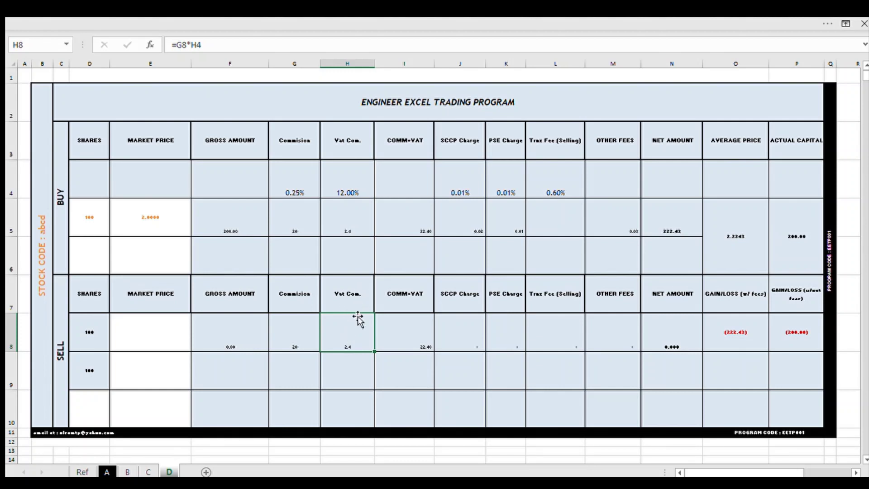
left_click(413, 337)
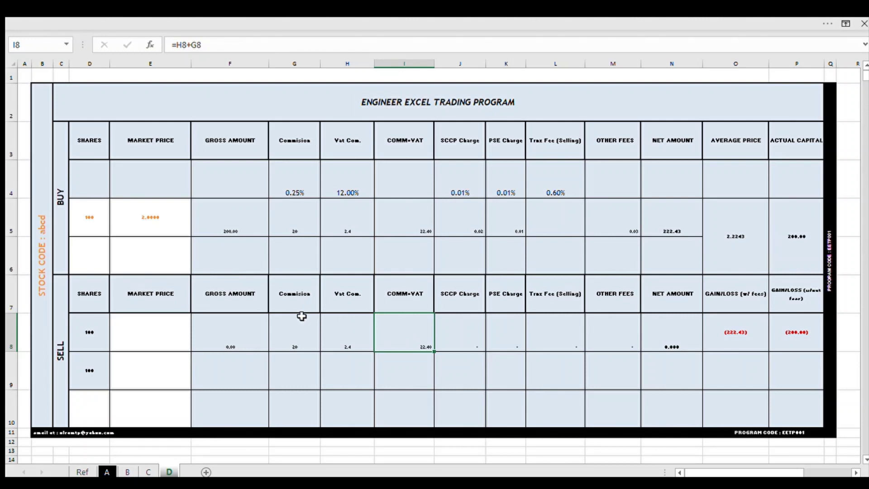
left_click(465, 340)
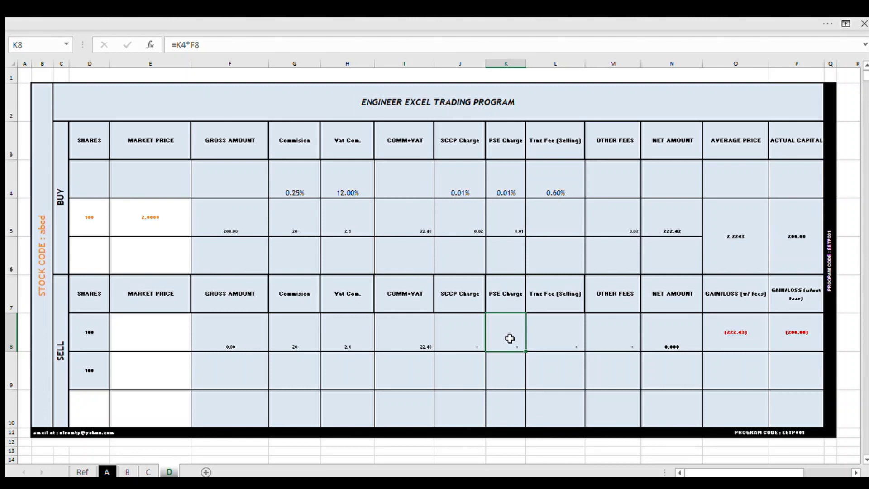
left_click(563, 340)
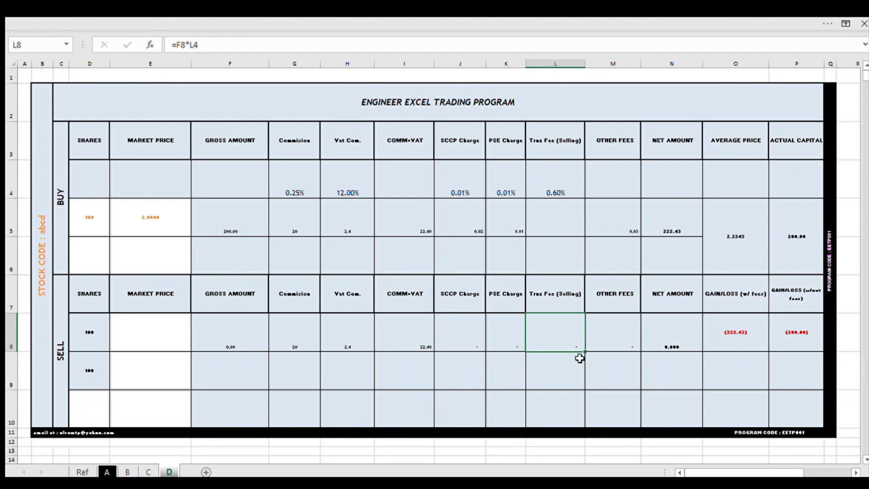
left_click(611, 342)
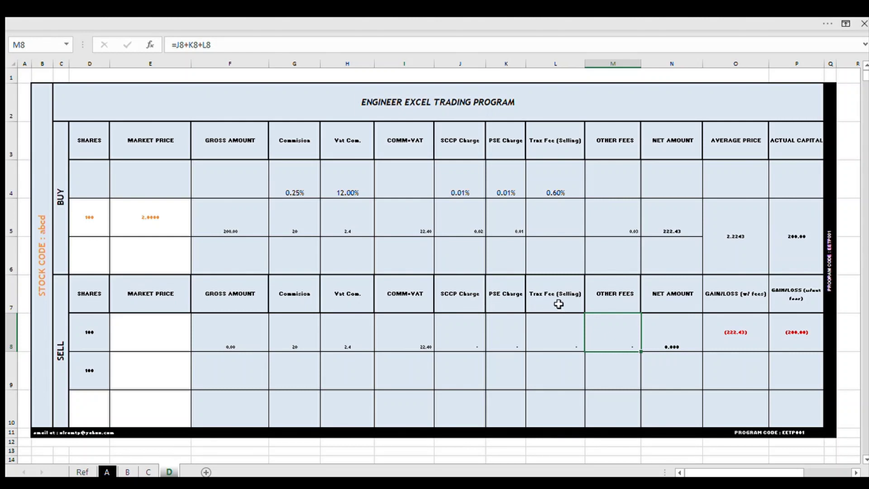
left_click(654, 337)
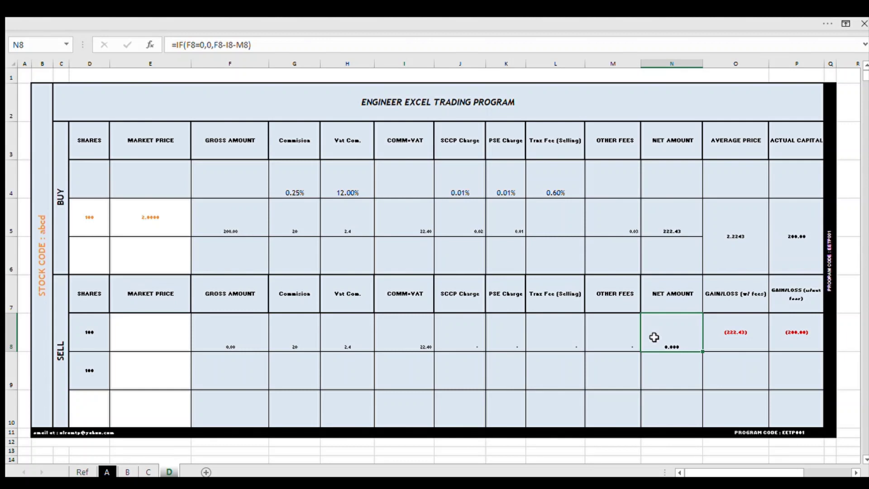
left_click(547, 226)
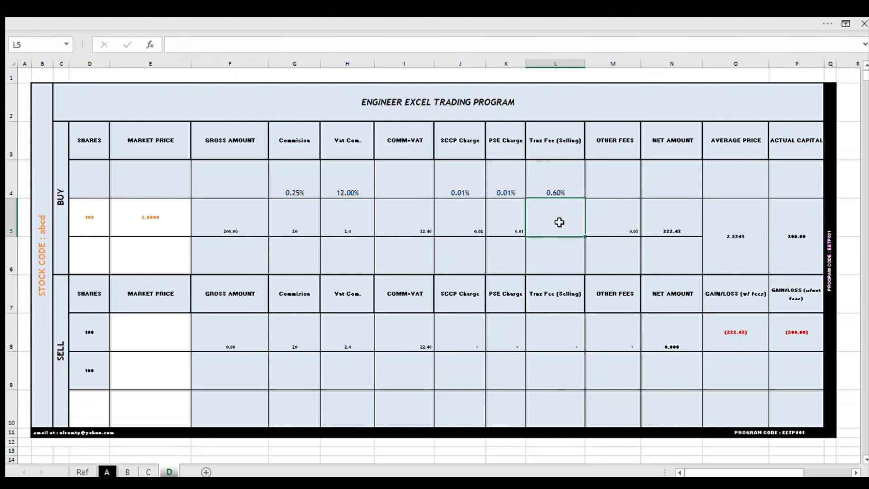
left_click(662, 337)
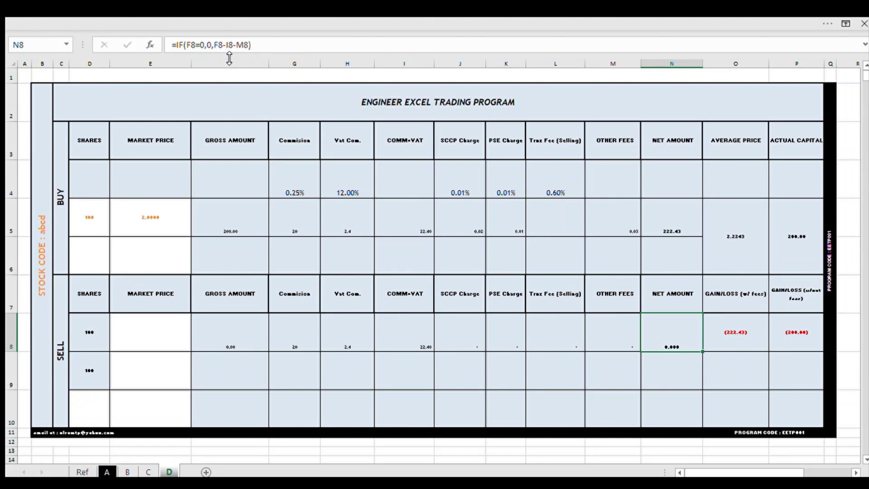
left_click(735, 340)
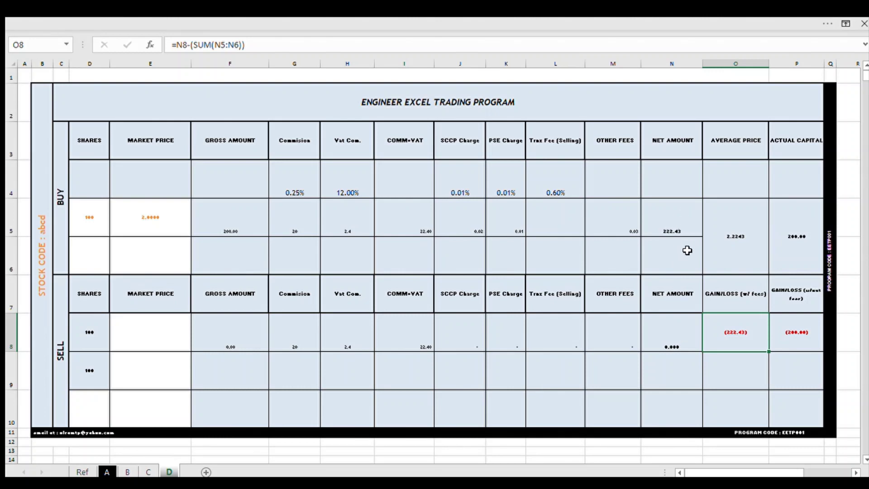
left_click(779, 344)
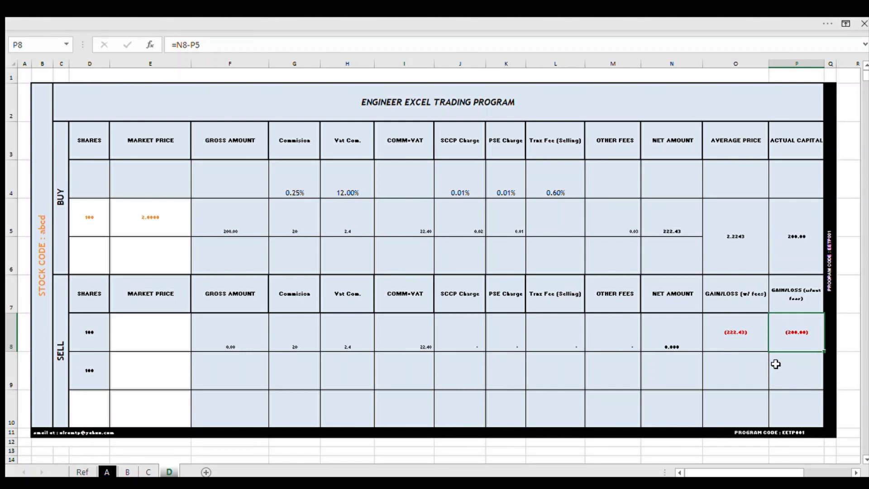